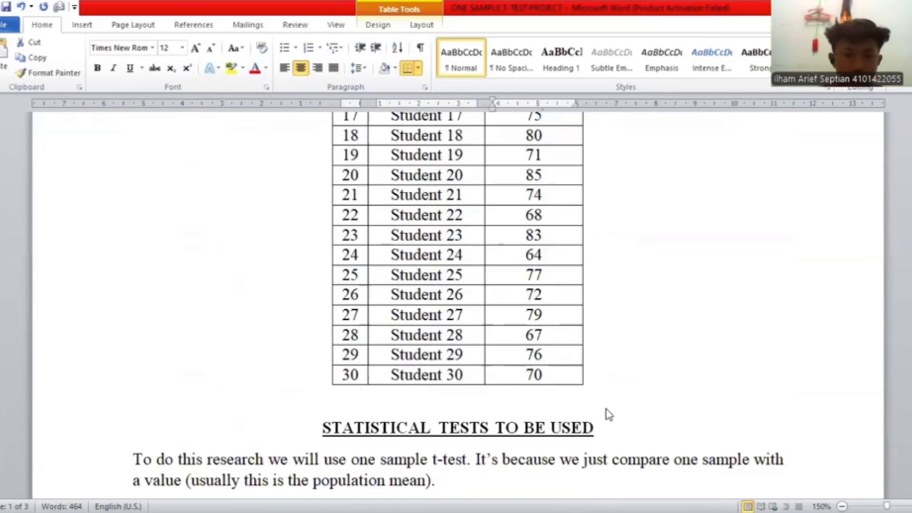
Switch to SPSS, rename the first variable as x and set its decimals to 0
key(alt+Tab)
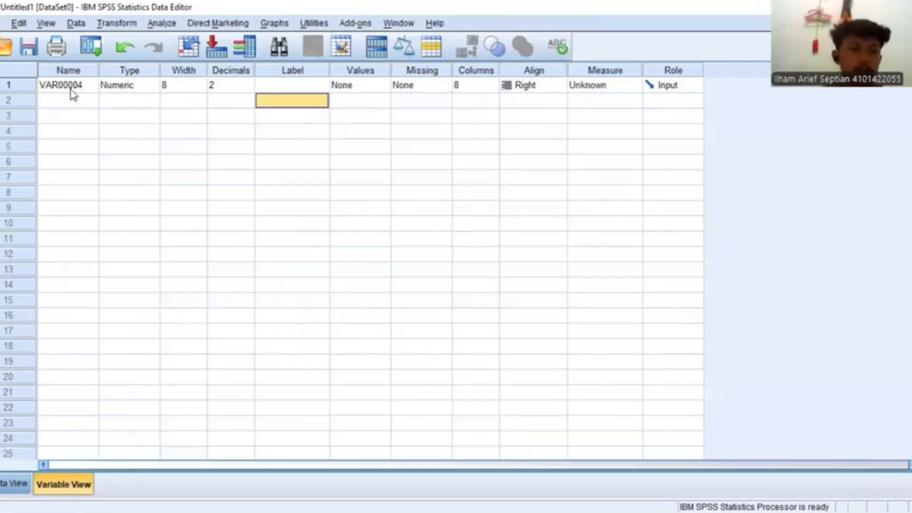
click(72, 88)
text(x)
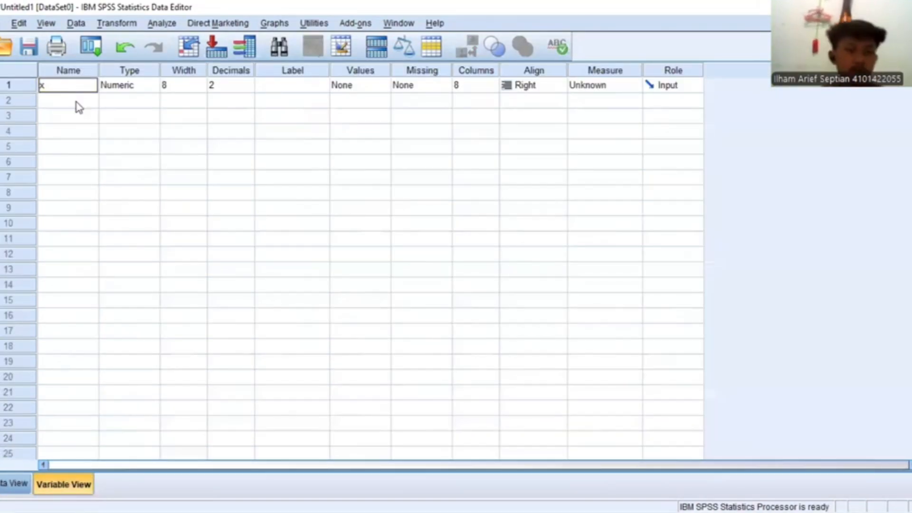
click(75, 102)
click(248, 87)
click(250, 90)
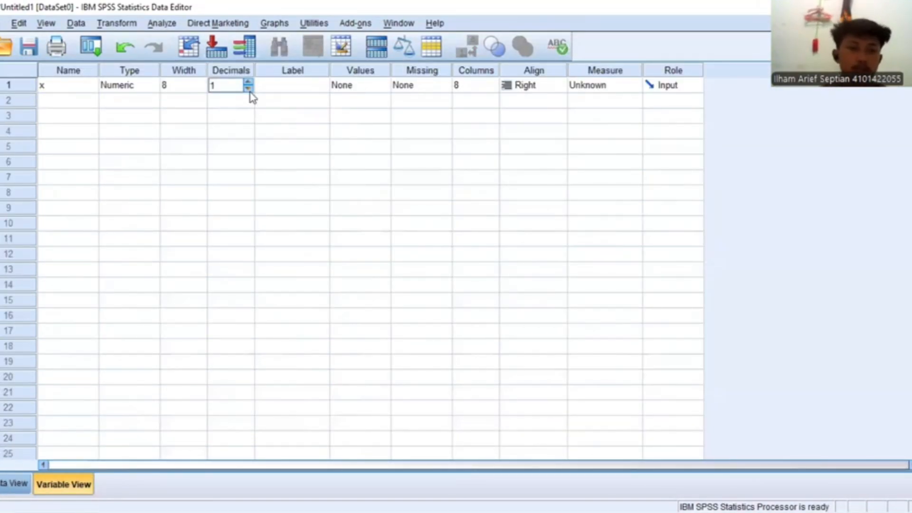
click(248, 90)
Label variable x as "Math Score" and set its measurement level to Scale
click(299, 89)
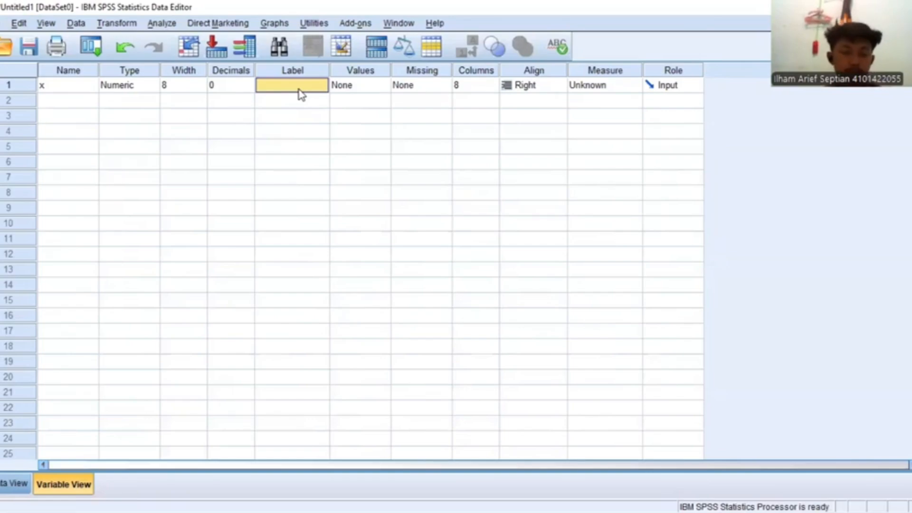
text(Math Score)
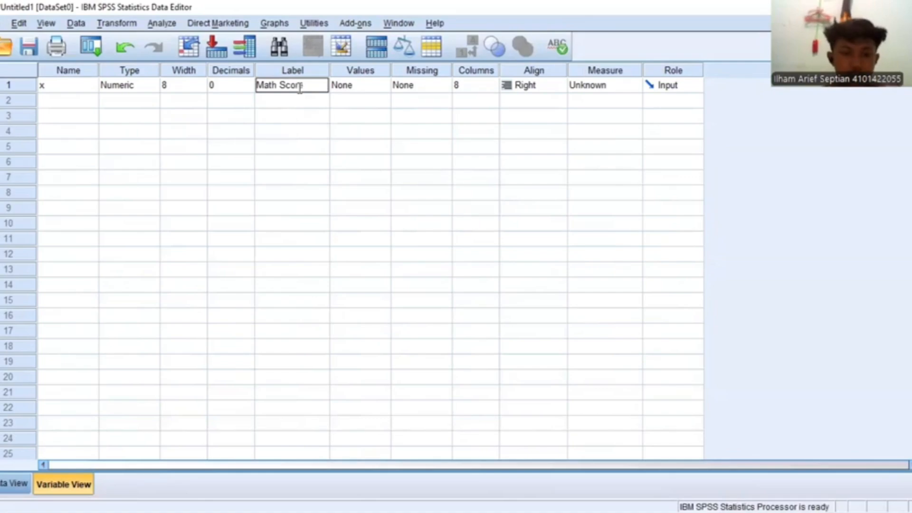
click(590, 88)
click(594, 100)
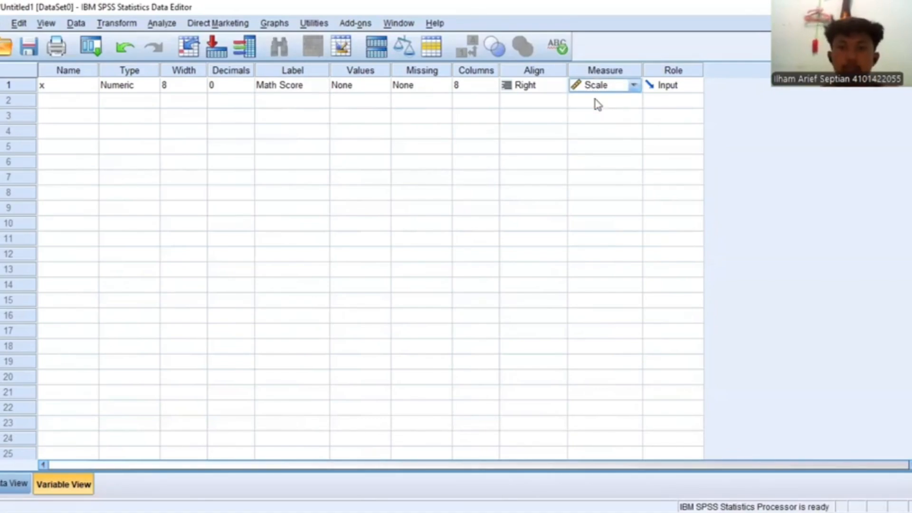
Set up an Explore analysis of the dataset with Math Score as the dependent variable
click(21, 484)
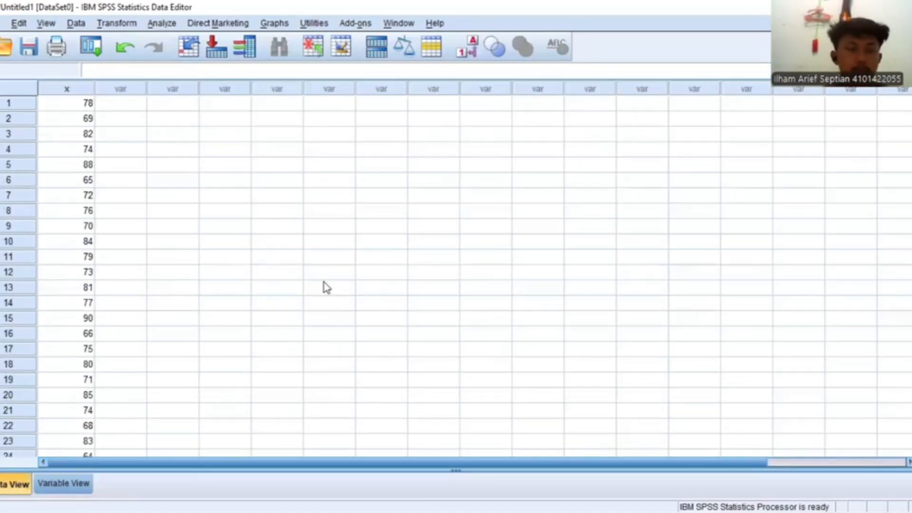
click(162, 24)
mouse_move(245, 60)
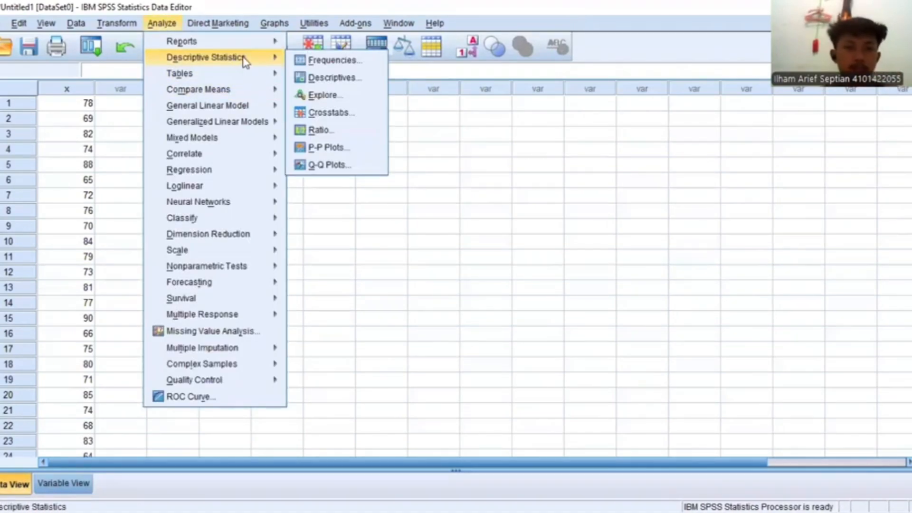
click(316, 95)
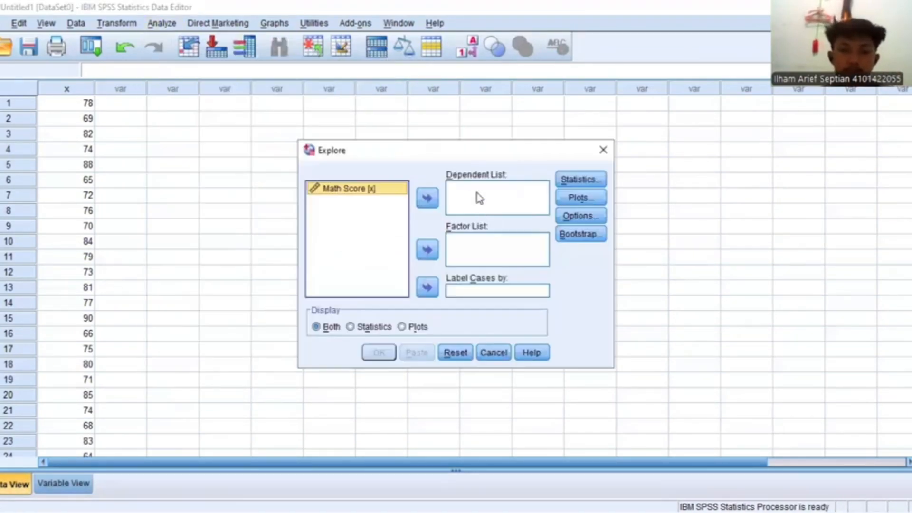
click(427, 198)
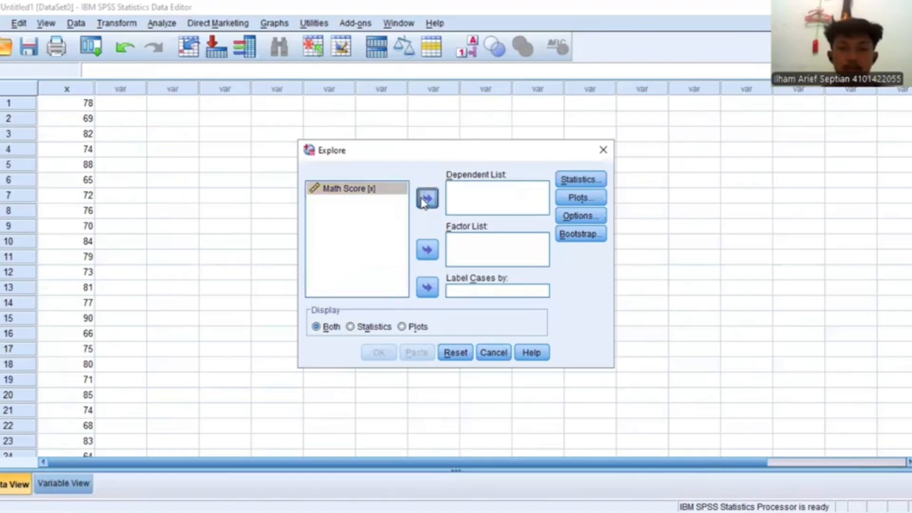
Check the Explore statistics options, include normality plots with tests, and run the analysis
click(589, 181)
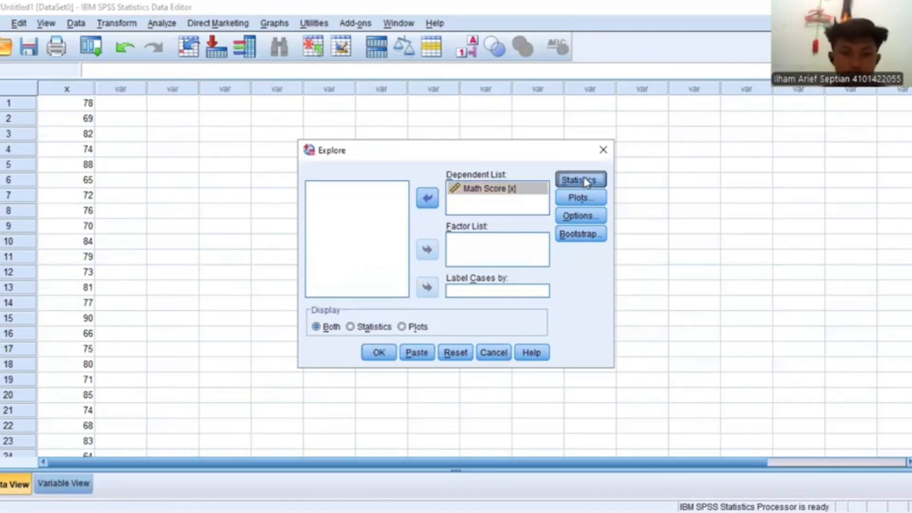
click(546, 194)
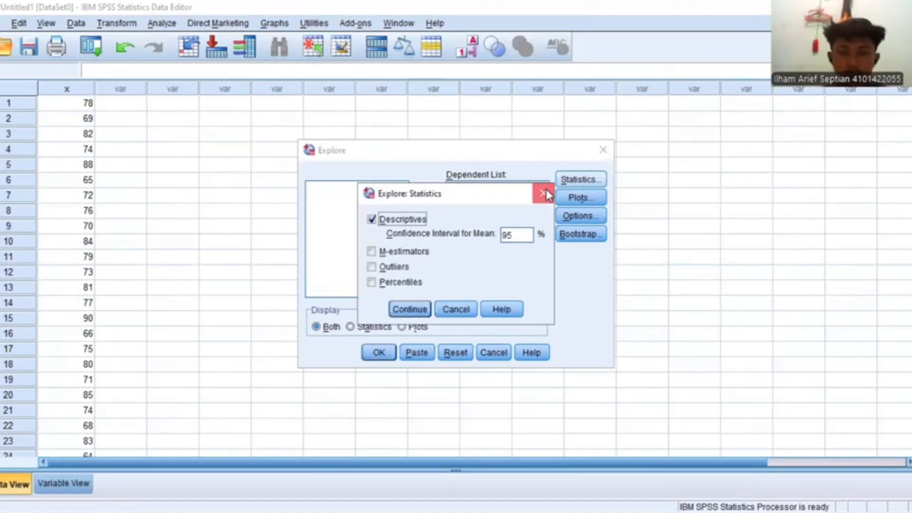
click(575, 197)
click(371, 246)
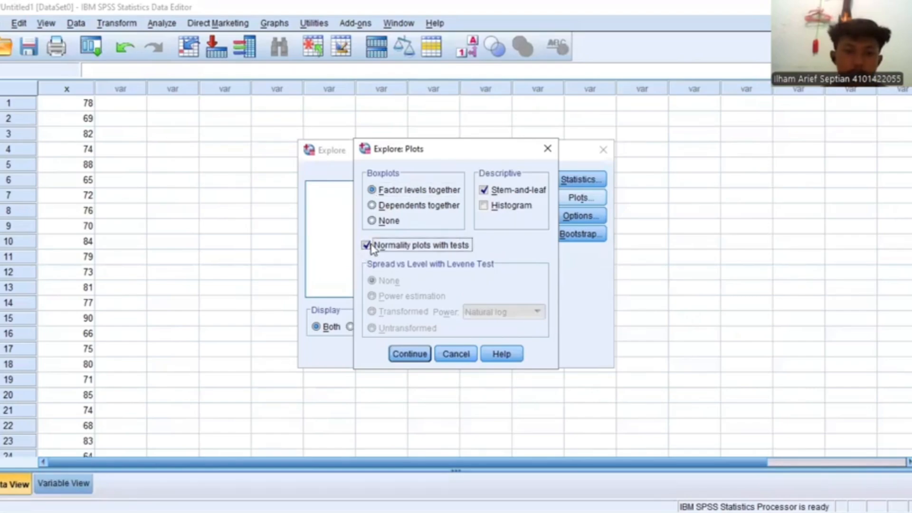
click(409, 354)
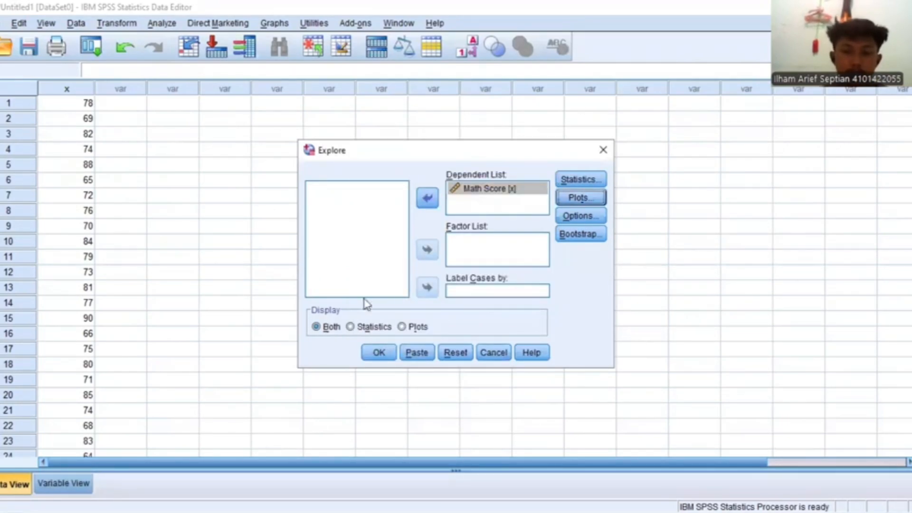
click(376, 355)
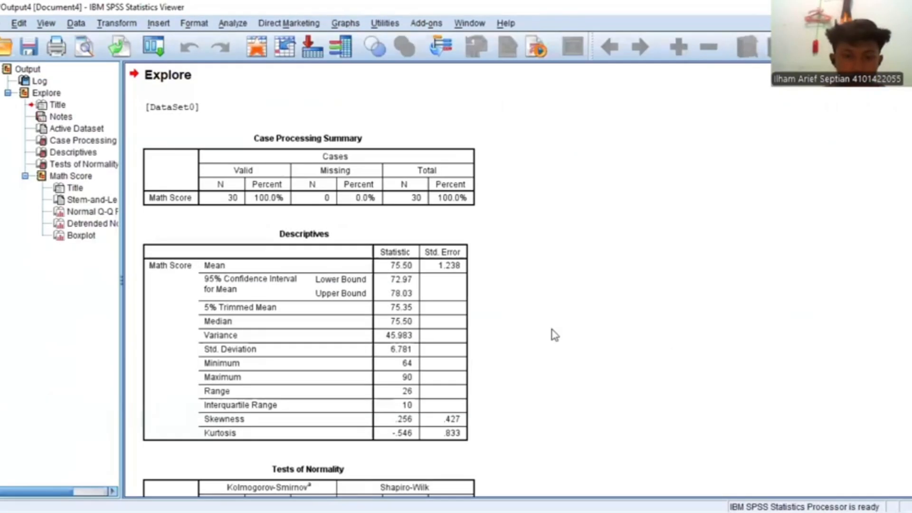
Examine the Explore output for Math Score, from the descriptives down to the Tests of Normality table
scroll(302, 281, down, 5)
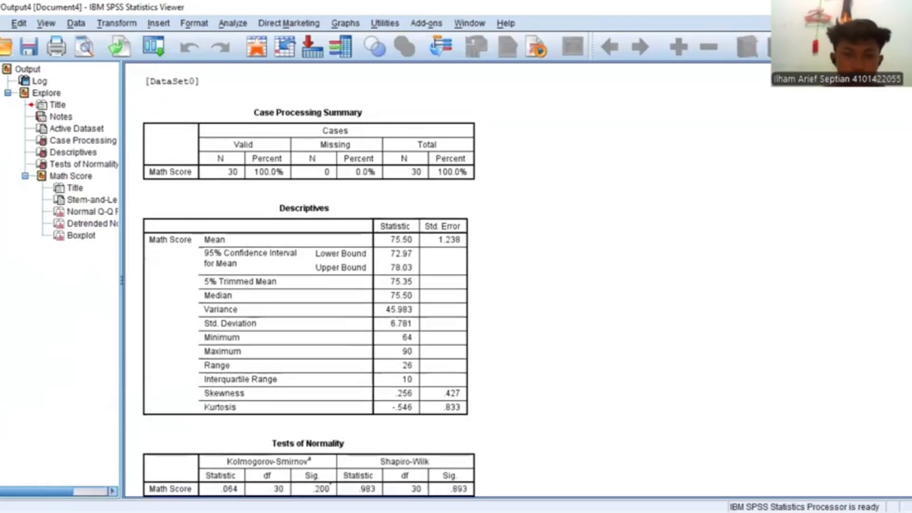
scroll(308, 281, down, 2)
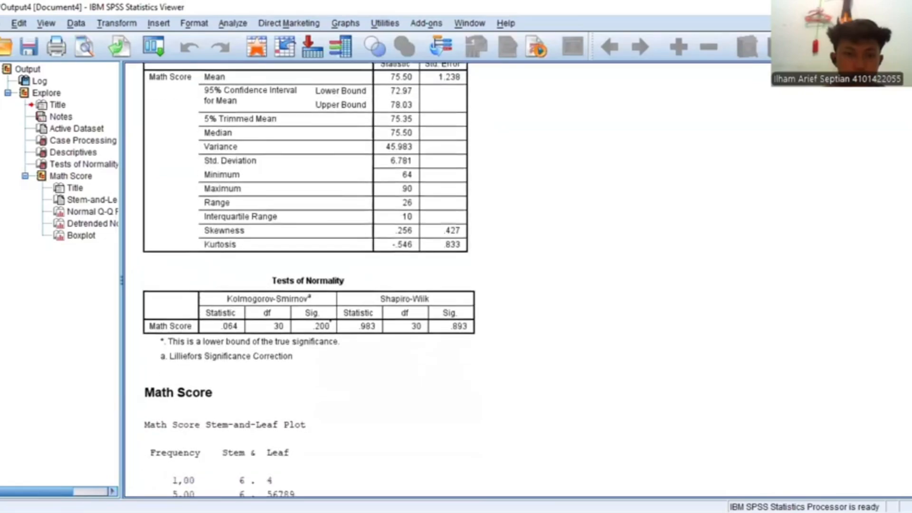
scroll(309, 281, up, 5)
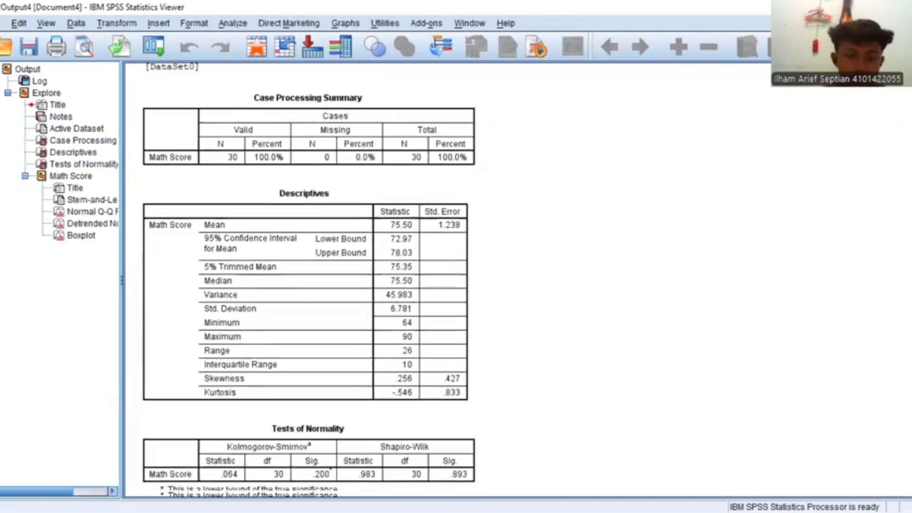
scroll(309, 281, down, 4)
scroll(309, 281, down, 2)
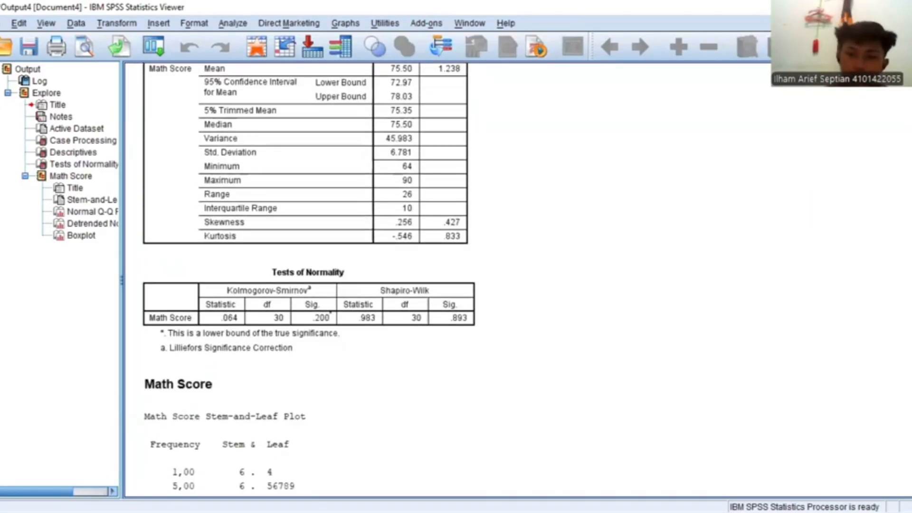
scroll(308, 281, down, 1)
click(280, 273)
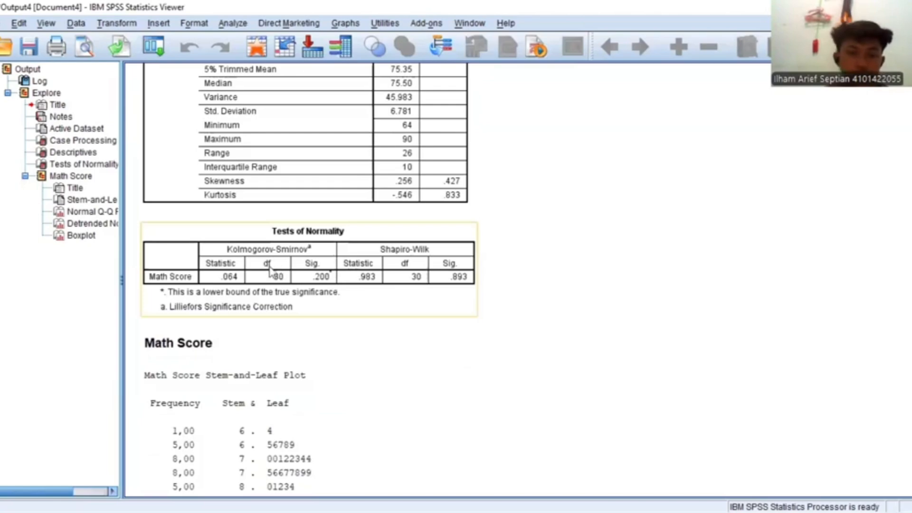
click(310, 266)
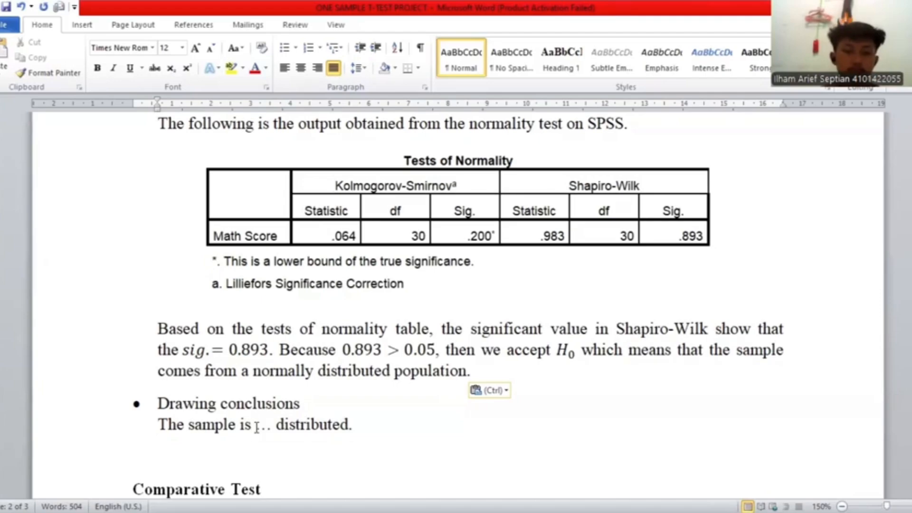
Complete the normality test conclusion in the Word report to read "The sample is normally distributed."
drag(256, 425, 278, 425)
text(normall)
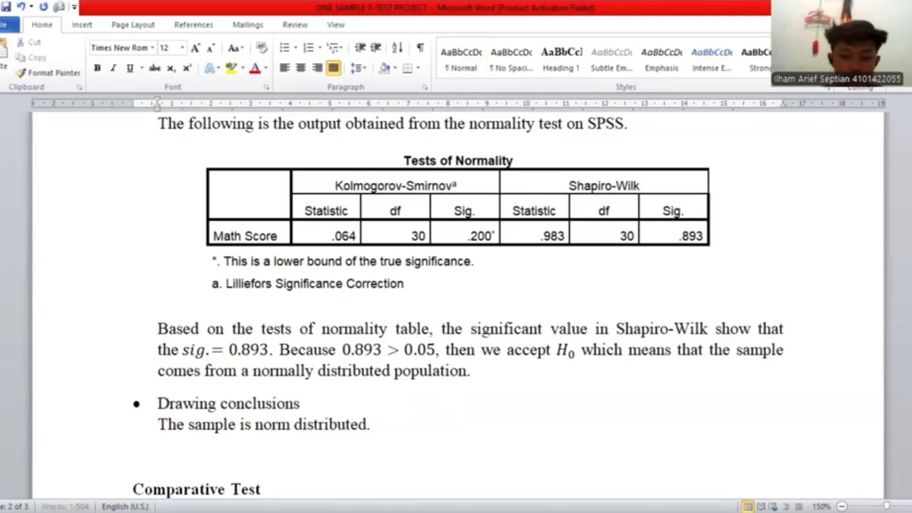
text(y)
click(411, 428)
scroll(415, 428, up, 1)
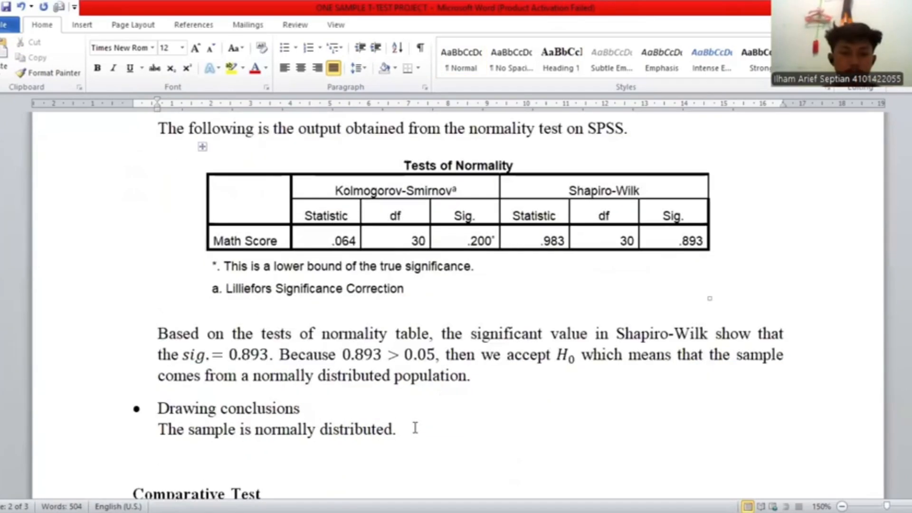
Review the Comparative Test section of the report, including its hypotheses, test criteria and statistical calculation text
scroll(415, 428, down, 8)
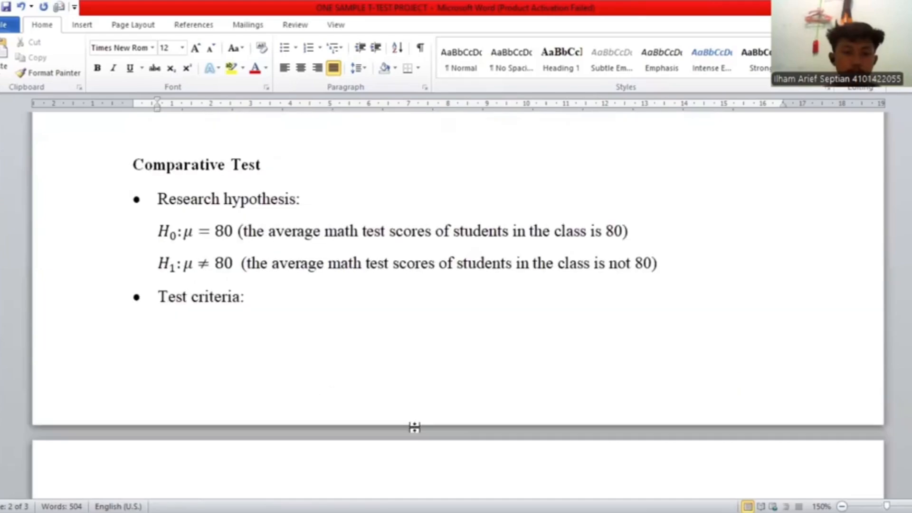
scroll(413, 428, up, 3)
scroll(413, 427, down, 1)
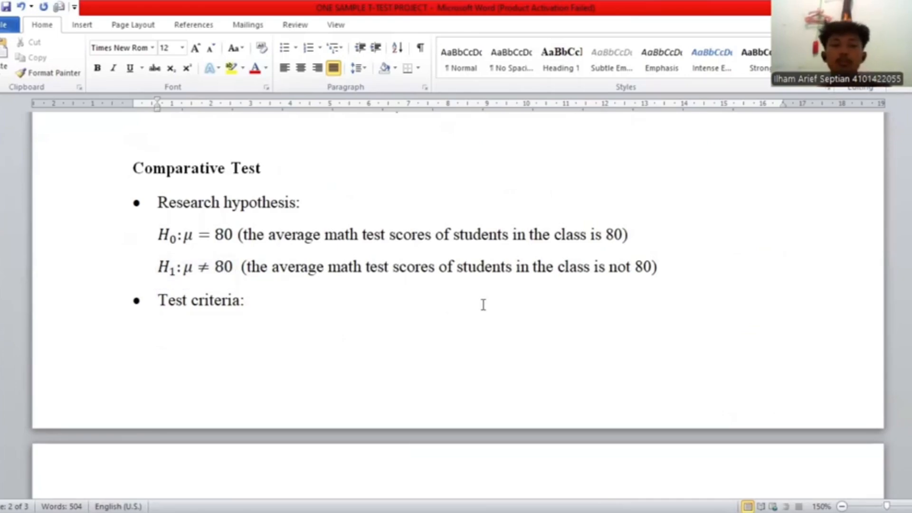
scroll(484, 305, down, 8)
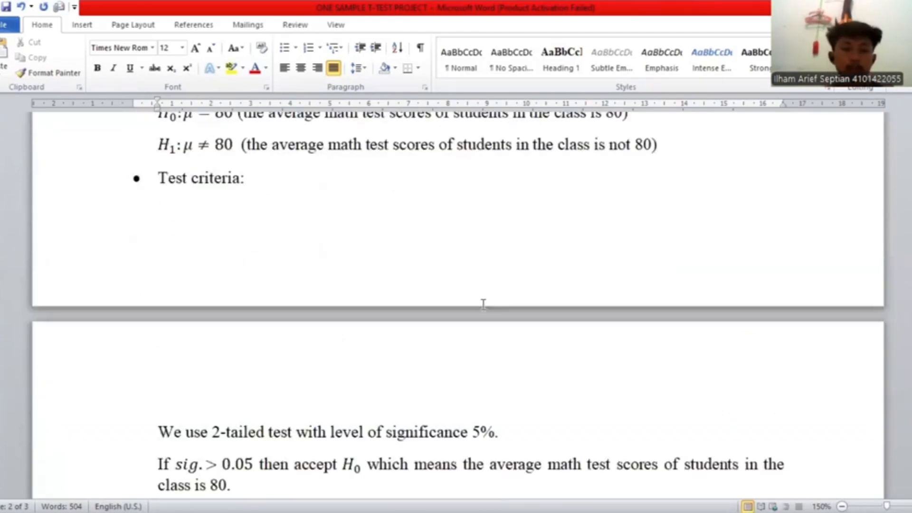
scroll(483, 305, up, 2)
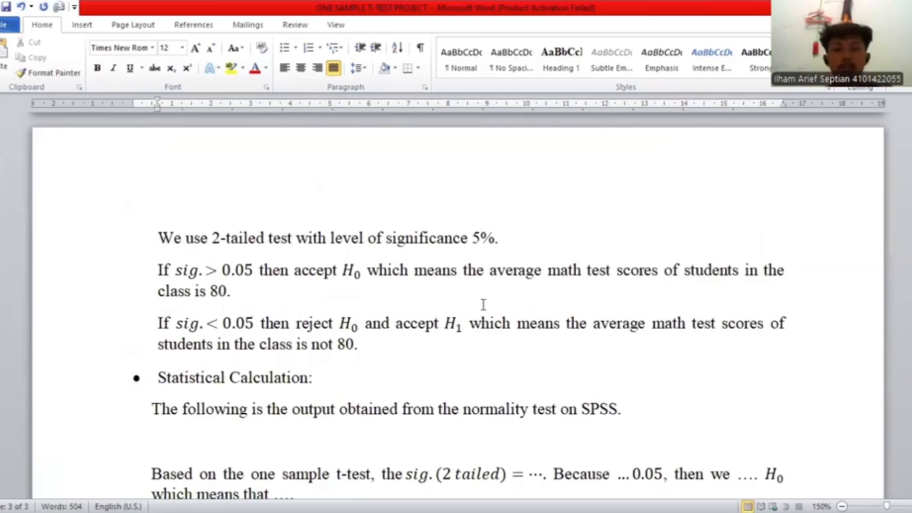
scroll(483, 304, up, 5)
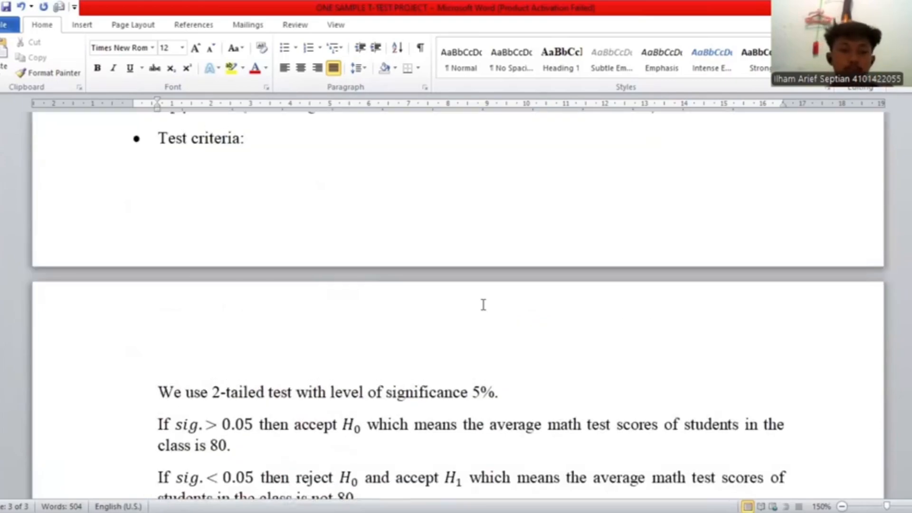
drag(378, 183, 465, 185)
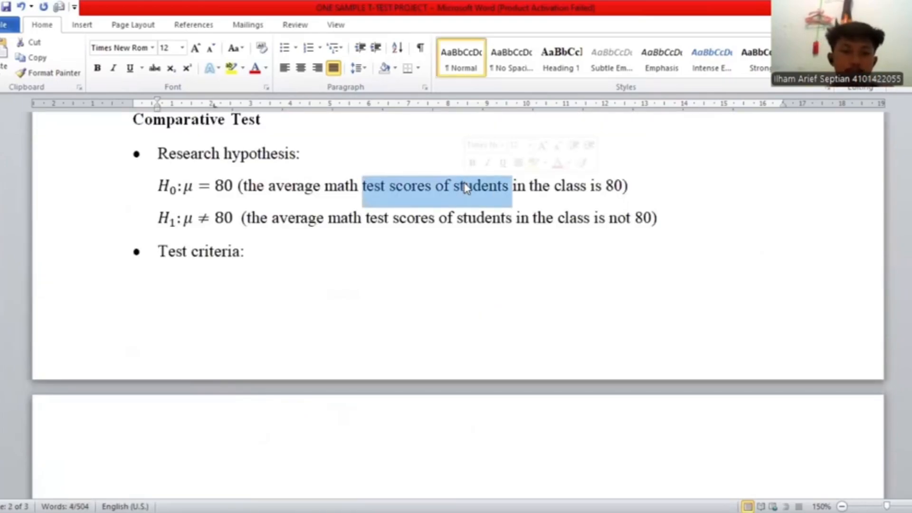
click(465, 185)
scroll(308, 222, down, 5)
click(254, 271)
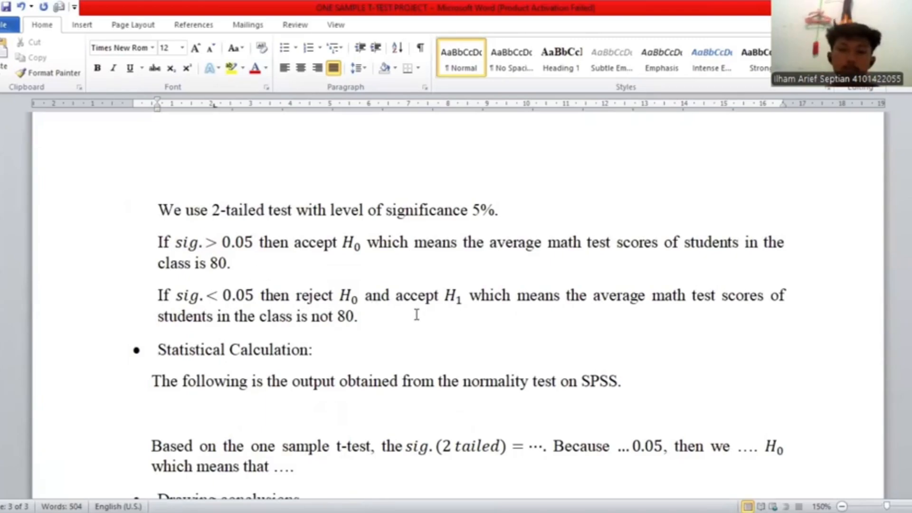
scroll(416, 315, down, 2)
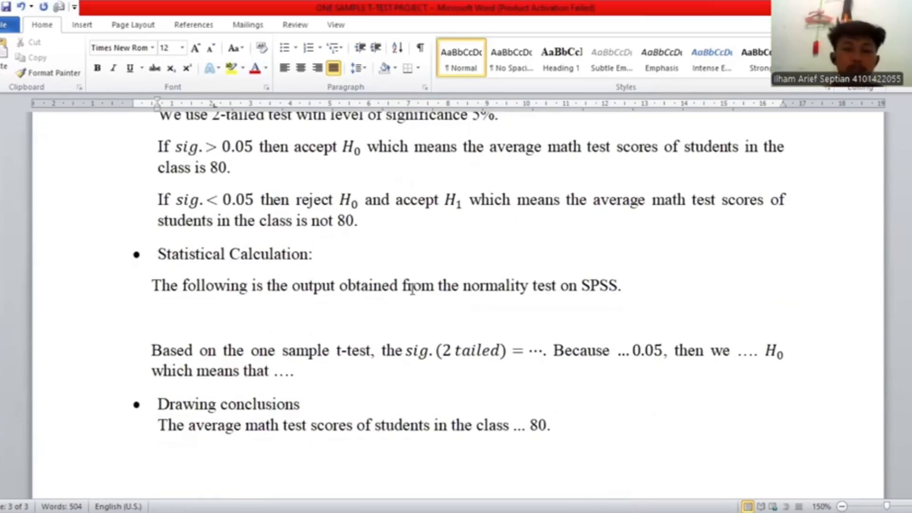
Change "normality test" to "one sample t-test" in the Comparative Test's sentence introducing the SPSS output
scroll(567, 295, up, 2)
double_click(480, 357)
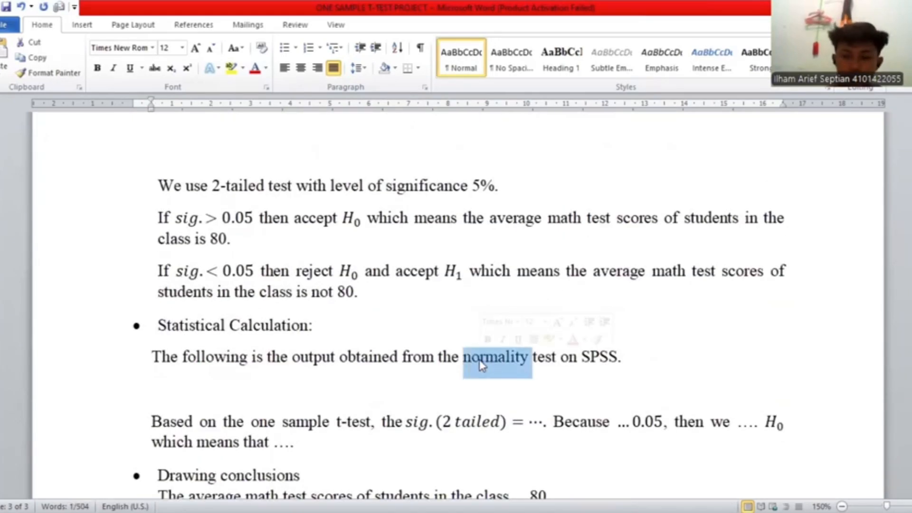
key(BackSpace)
text(one sample t-tet)
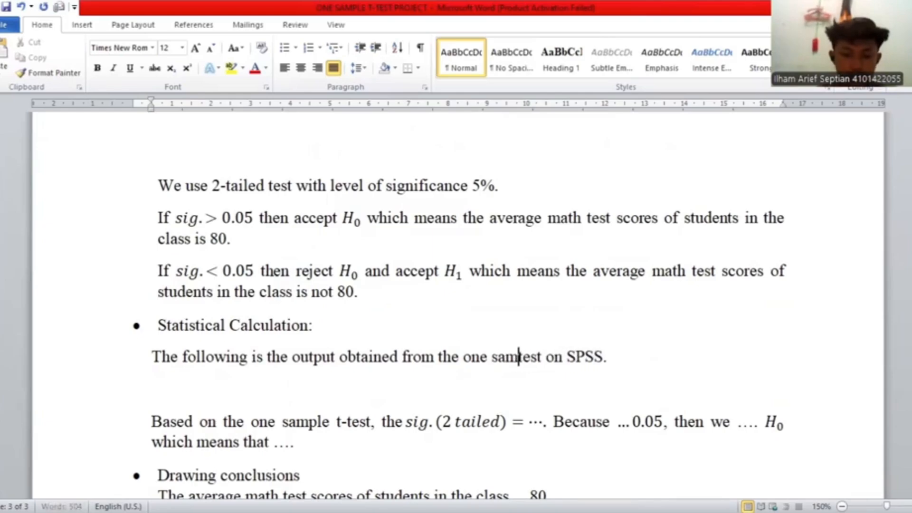
key(BackSpace)
key(BackSpace)
key(BackSpace)
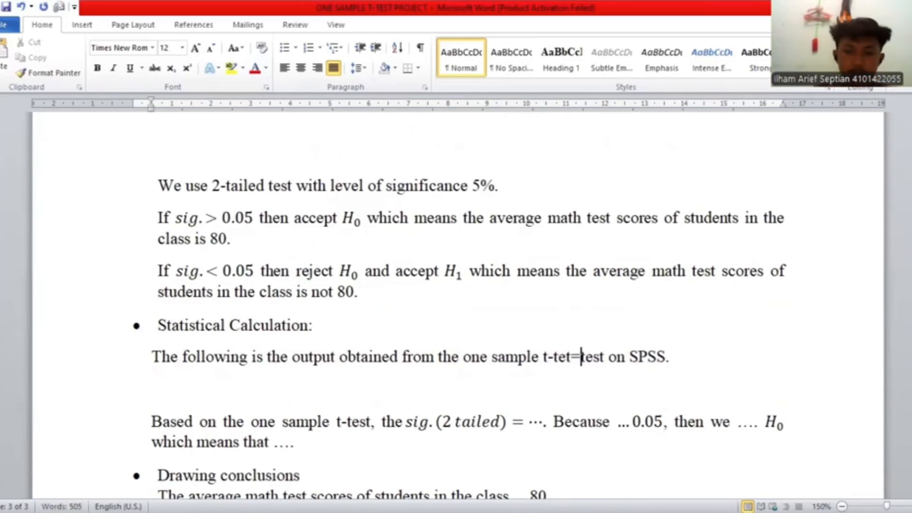
click(677, 351)
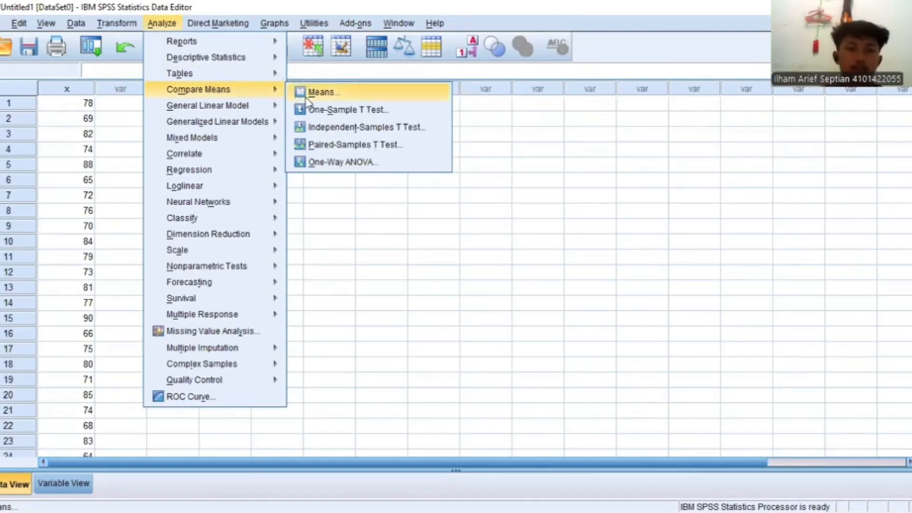
Run a one-sample t-test on Math Score with test value 80 and take the One-Sample Test table to the Word report
click(314, 114)
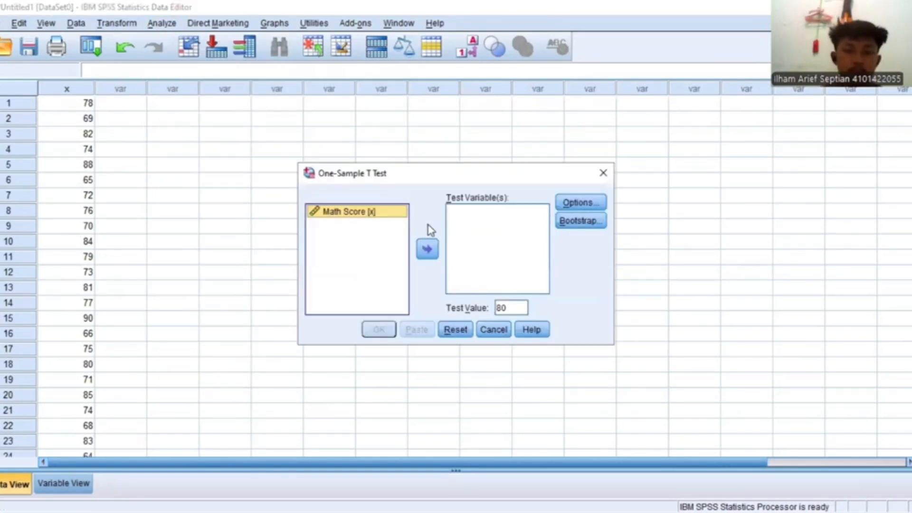
click(427, 249)
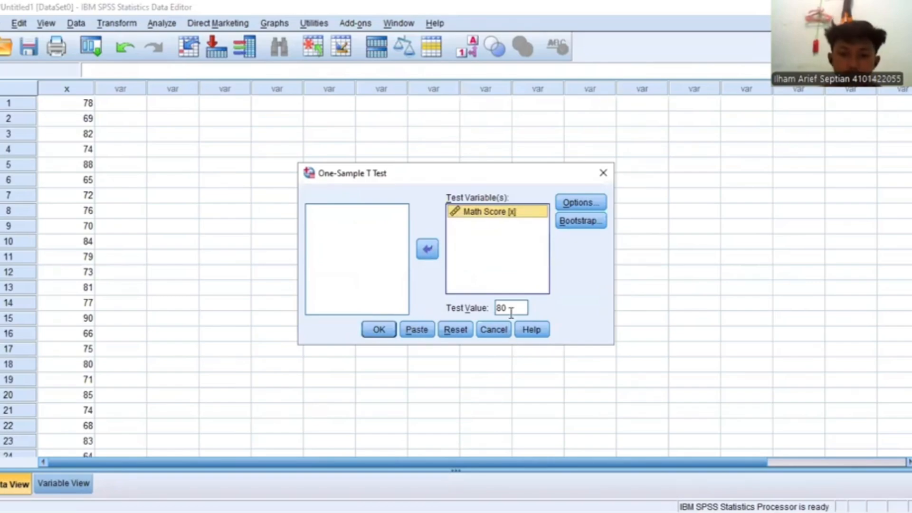
click(497, 308)
double_click(497, 308)
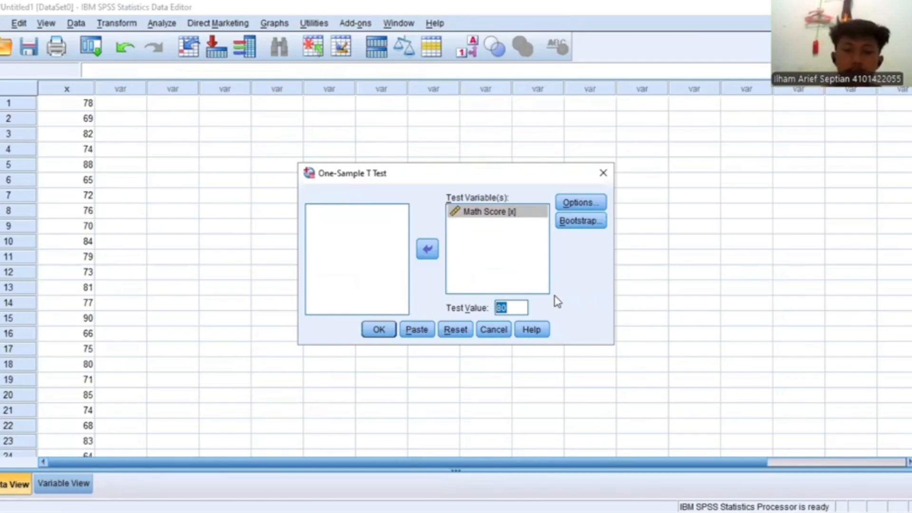
text(80)
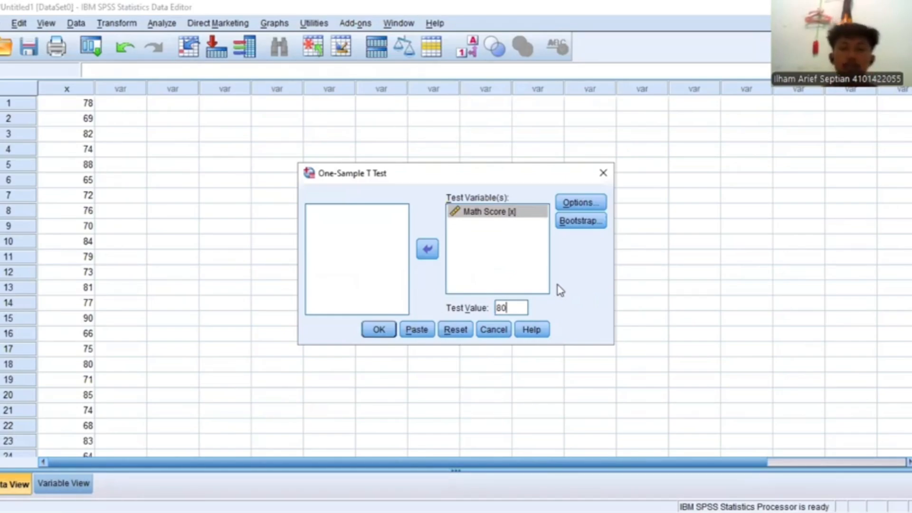
click(379, 333)
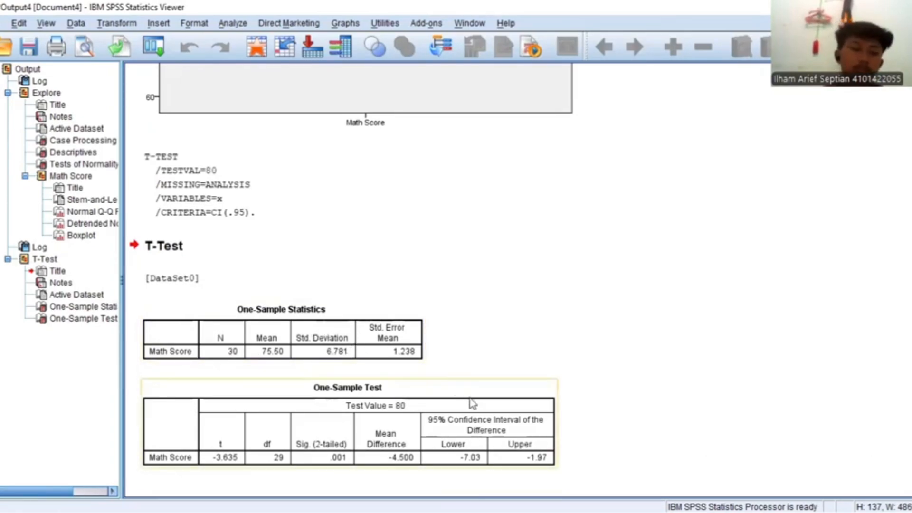
click(471, 432)
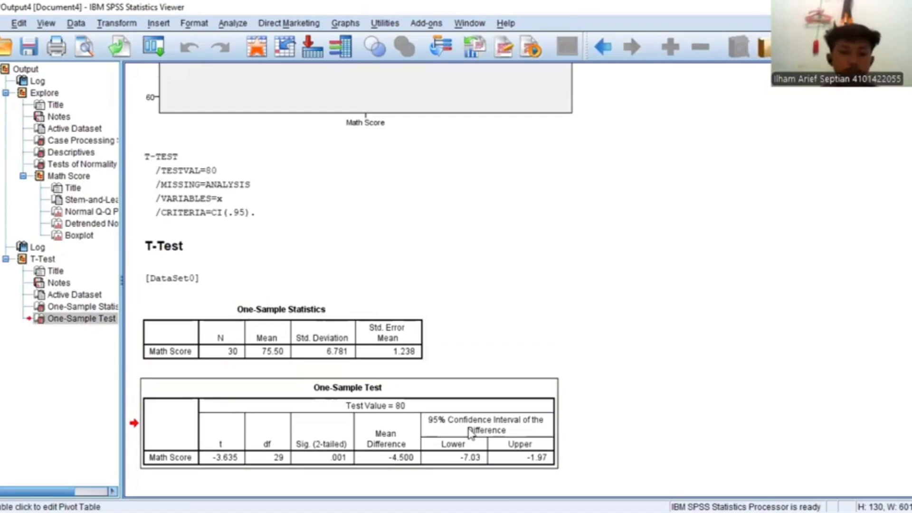
key(alt+Tab)
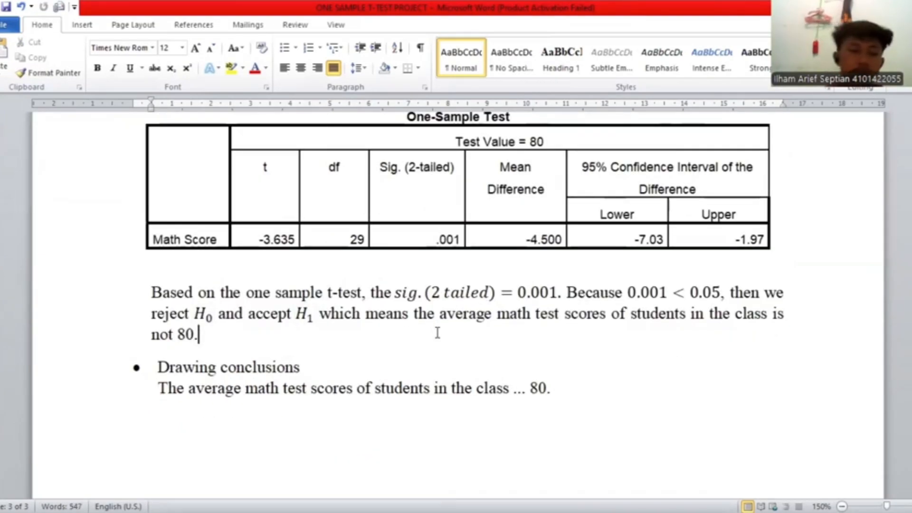
Complete the Comparative Test's conclusion to read "The average math test scores of students in the class is not 80."
scroll(438, 333, down, 1)
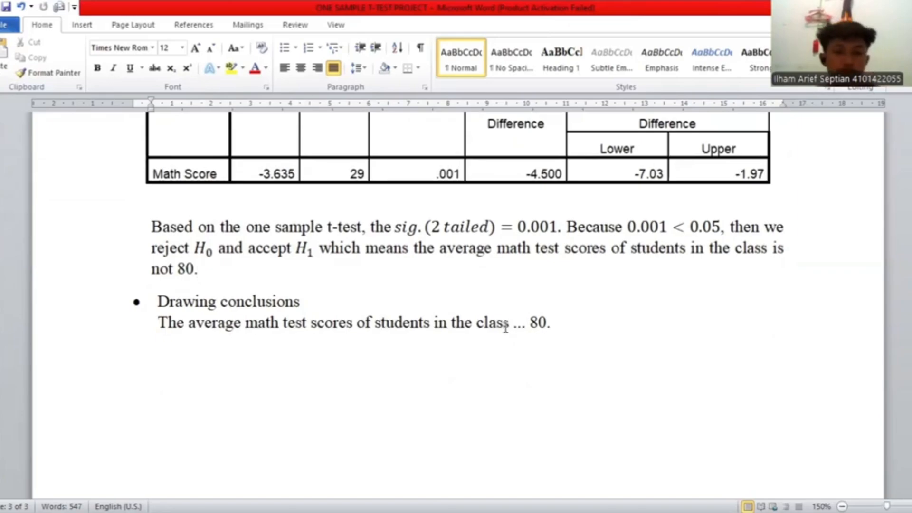
click(528, 328)
key(BackSpace)
key(BackSpace)
key(BackSpace)
text(is n)
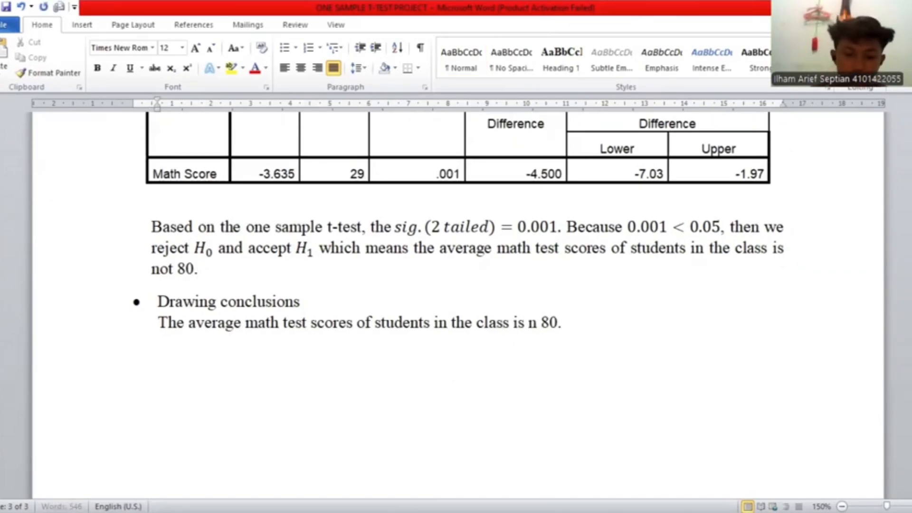
text(ot)
click(597, 331)
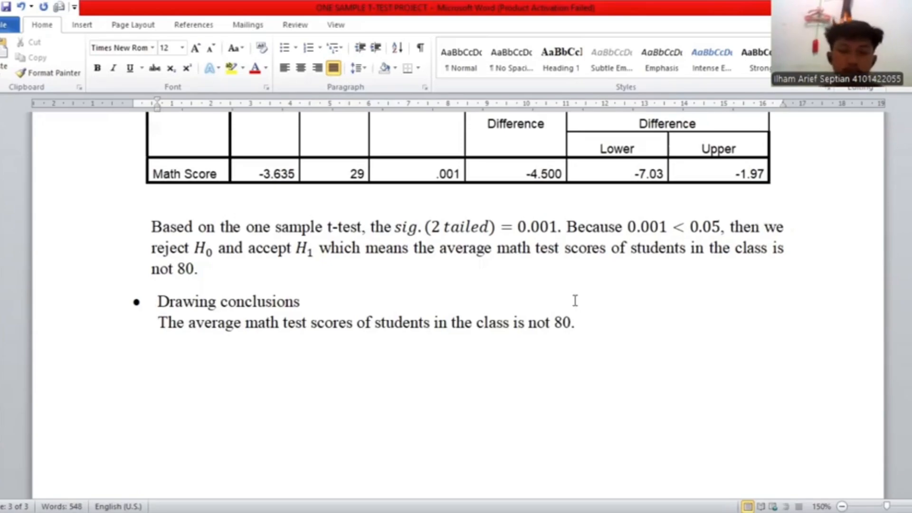
Append "So we can see on the statistics table below." to the conclusion at the end of the report
scroll(559, 293, up, 20)
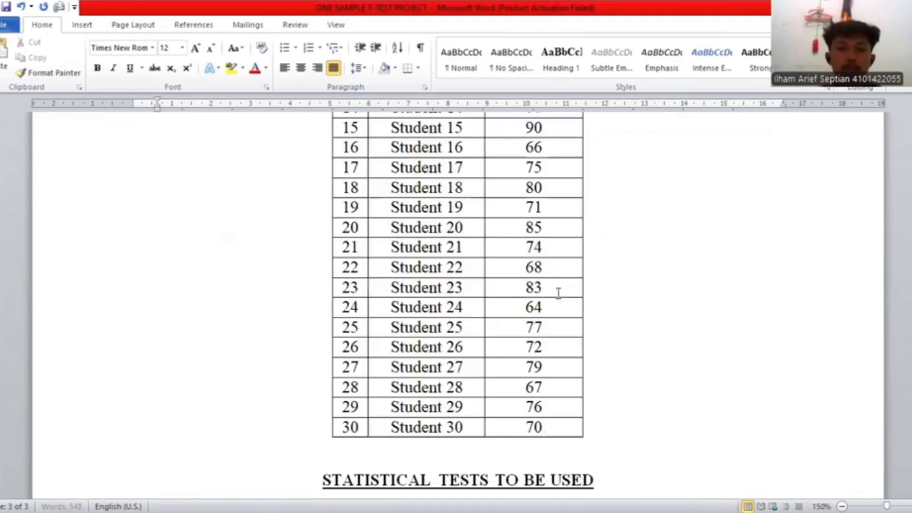
click(528, 344)
scroll(528, 343, down, 20)
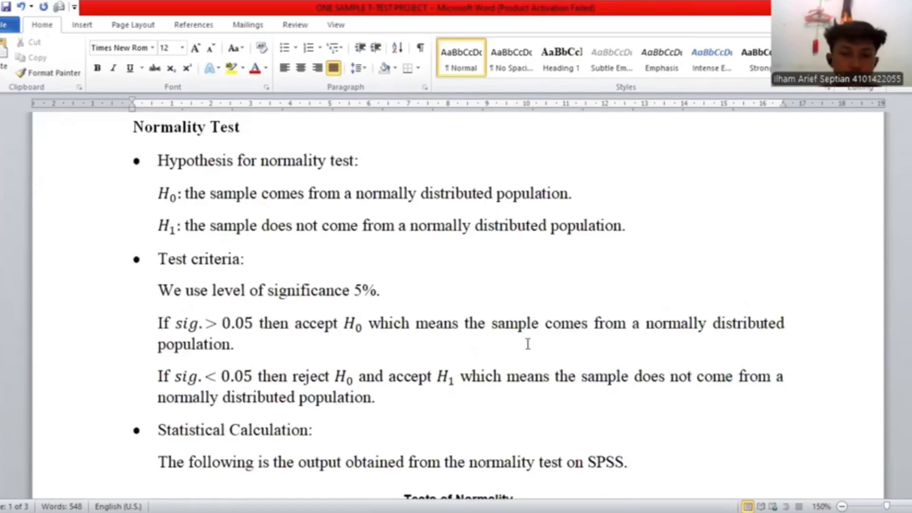
scroll(528, 343, down, 10)
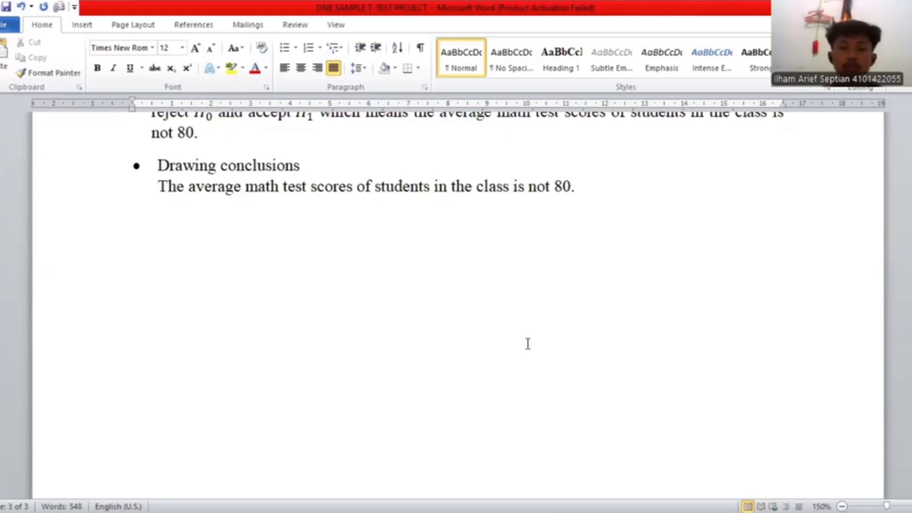
click(603, 174)
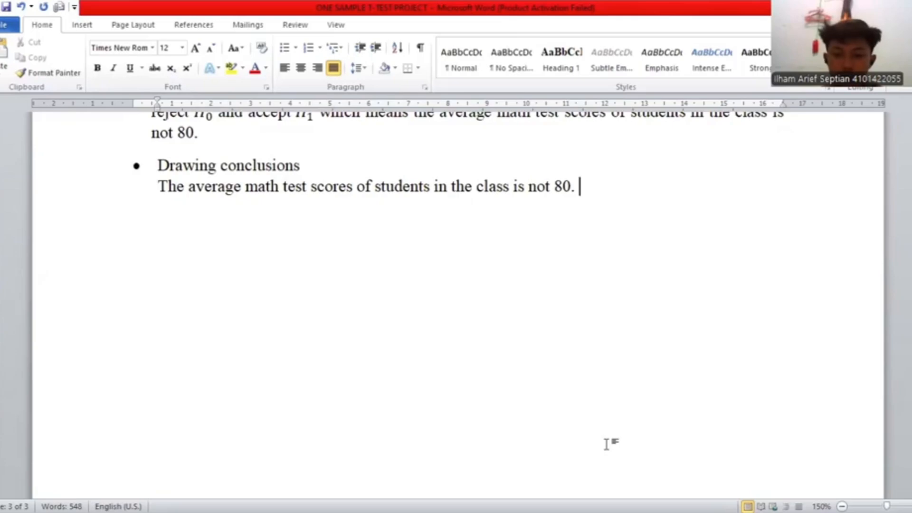
key(alt+Tab)
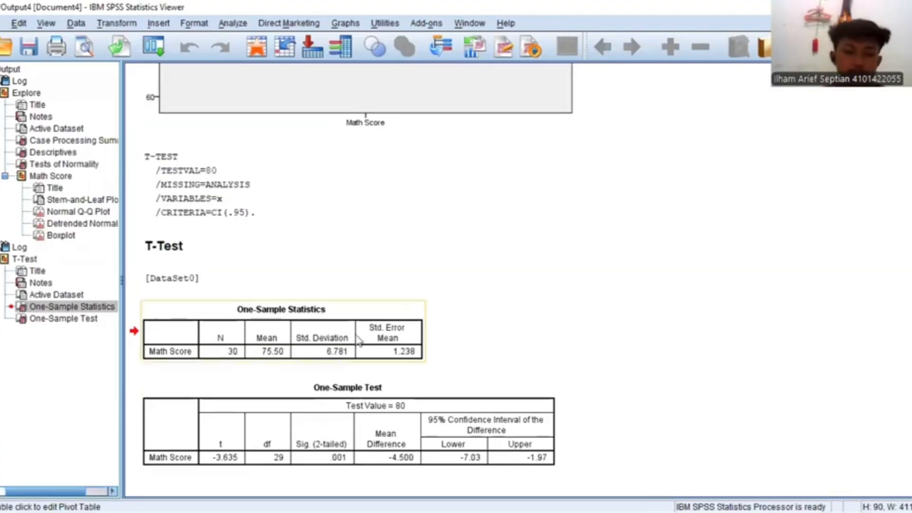
key(alt+Tab)
text(So )
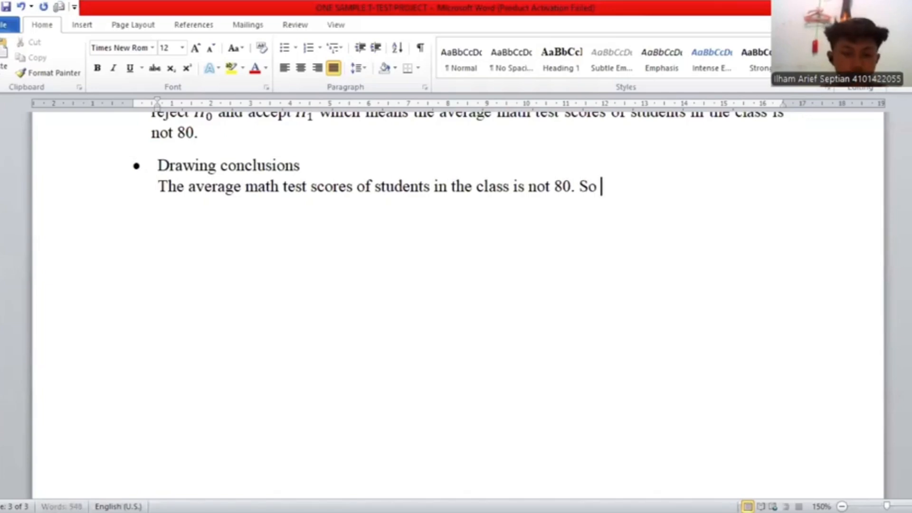
text(we can see on)
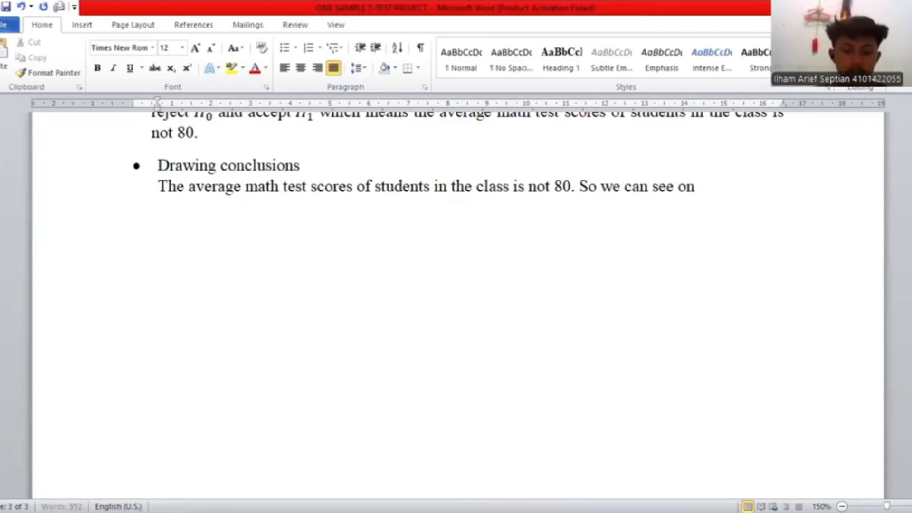
text( the statistics a)
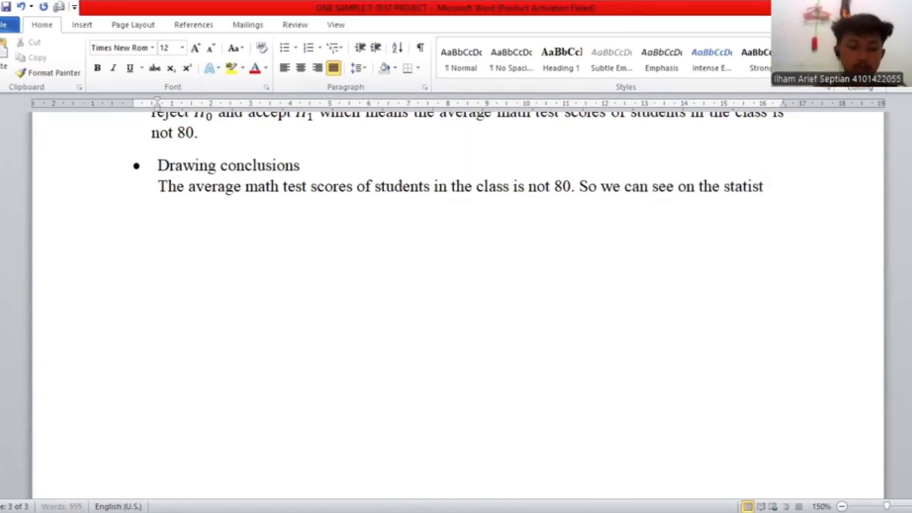
key(BackSpace)
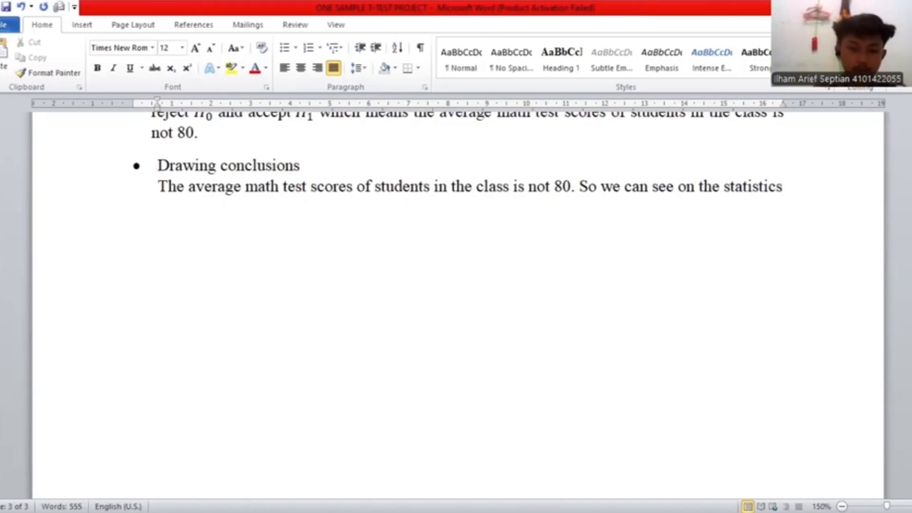
text(tabk)
key(BackSpace)
text(le below.)
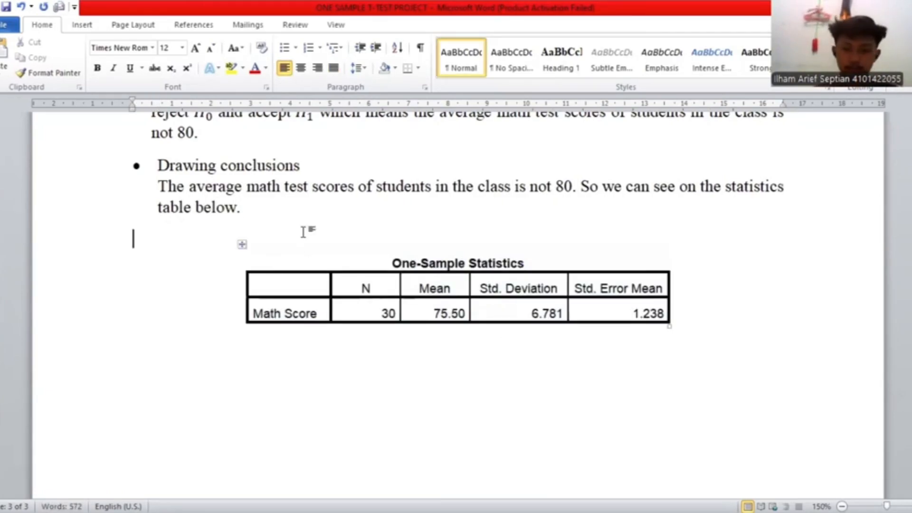
Remove the blank line above the One-Sample Statistics table and compare its mean with the interpretation paragraph below it
key(BackSpace)
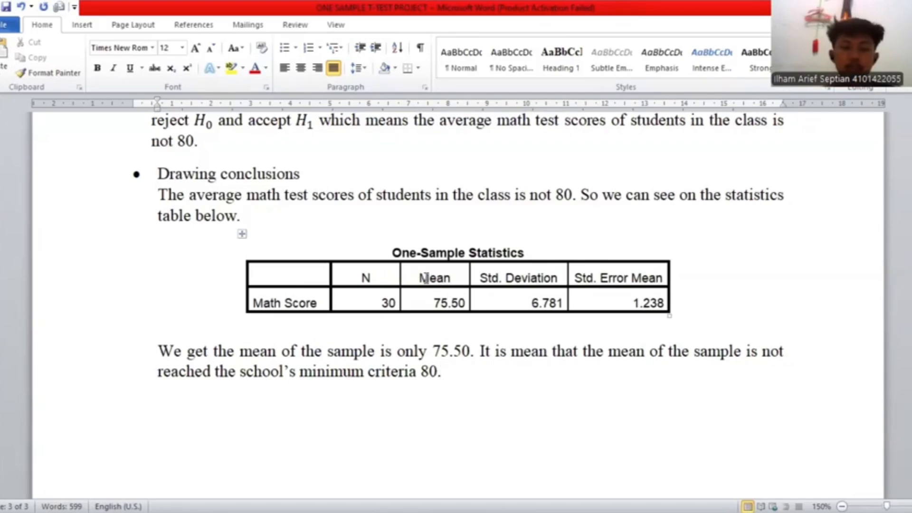
drag(421, 278, 447, 304)
click(454, 330)
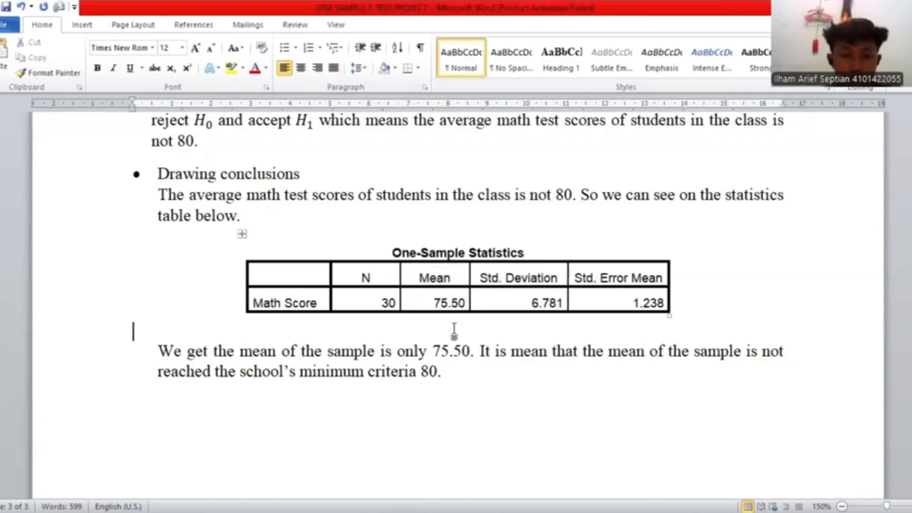
click(474, 371)
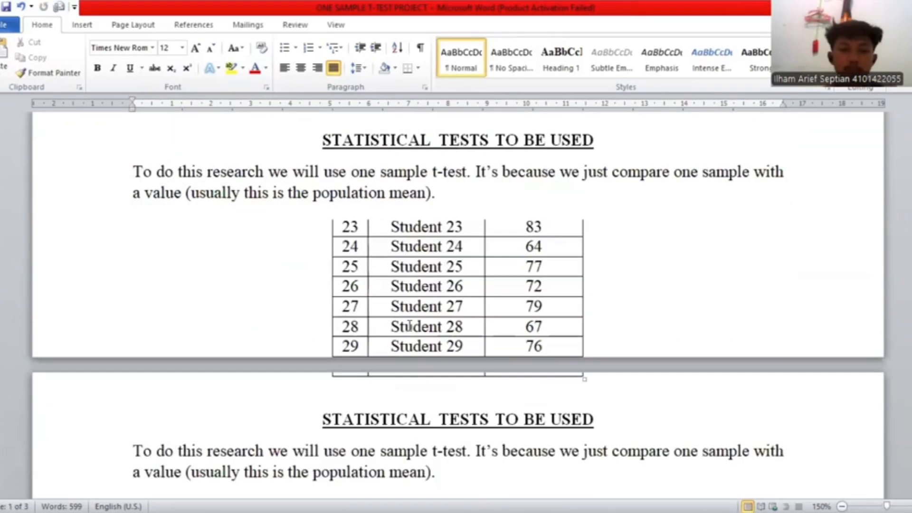
Review the finished report from the case example and score table through the normality test to the one-sample t-test conclusion
scroll(410, 325, up, 10)
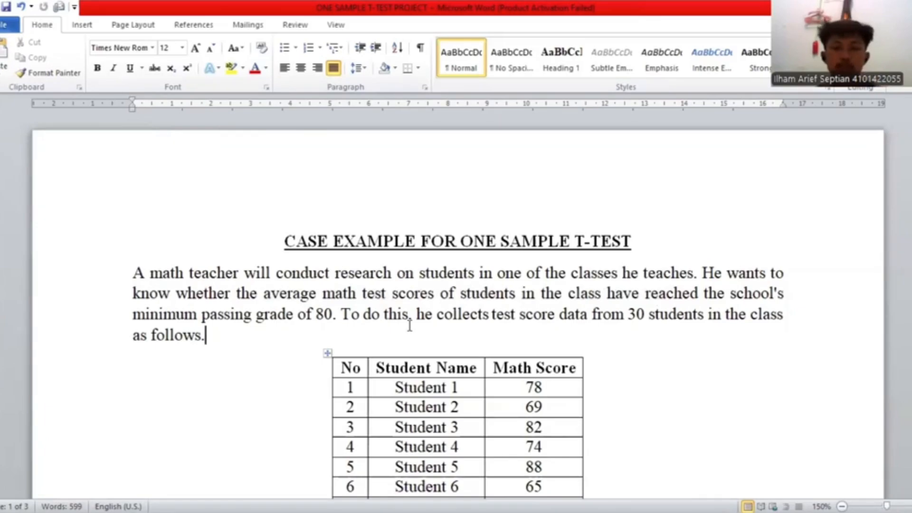
scroll(410, 325, down, 2)
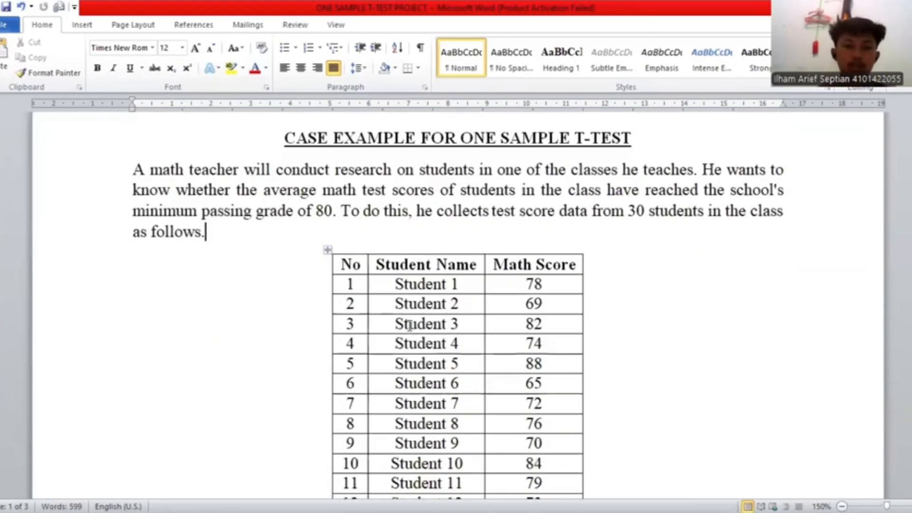
scroll(410, 325, down, 2)
scroll(410, 326, down, 10)
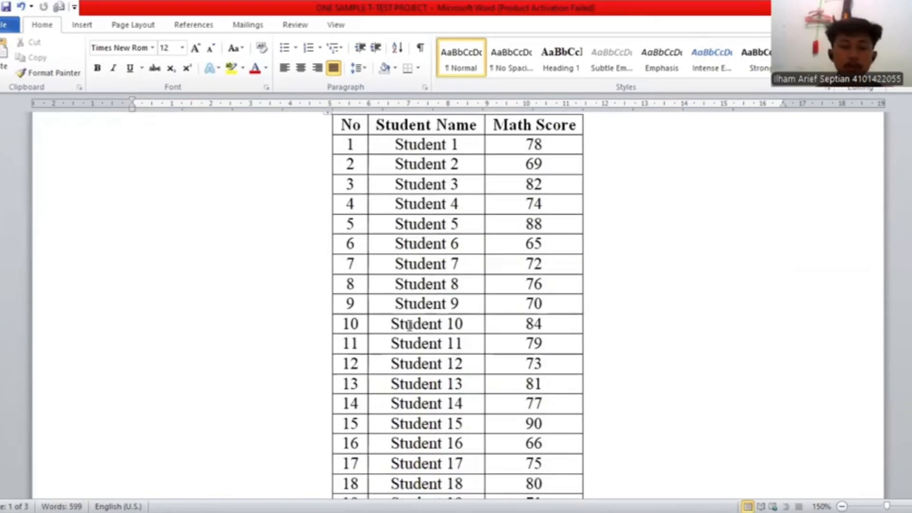
scroll(409, 325, down, 4)
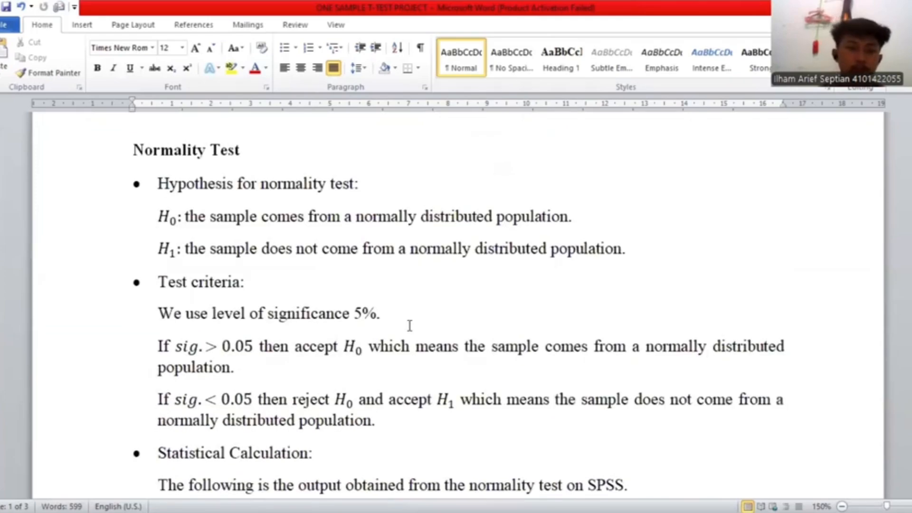
scroll(410, 326, down, 20)
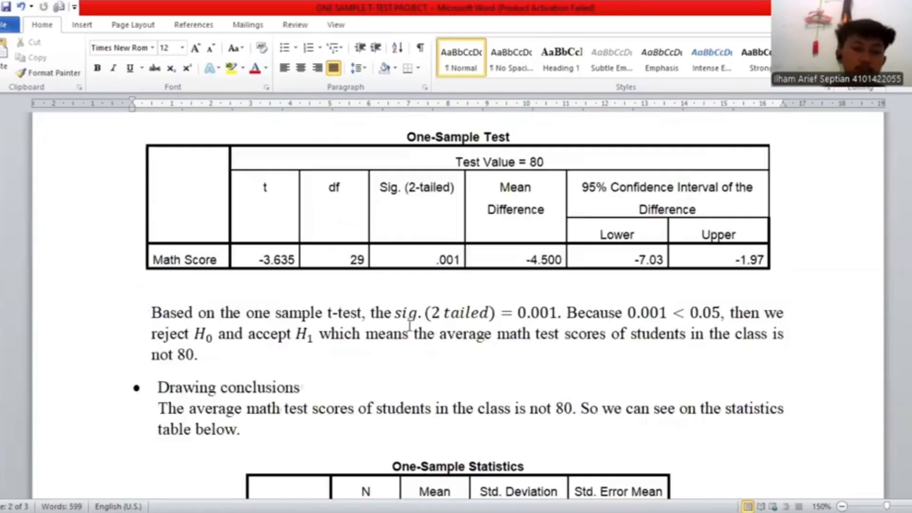
scroll(410, 326, up, 1)
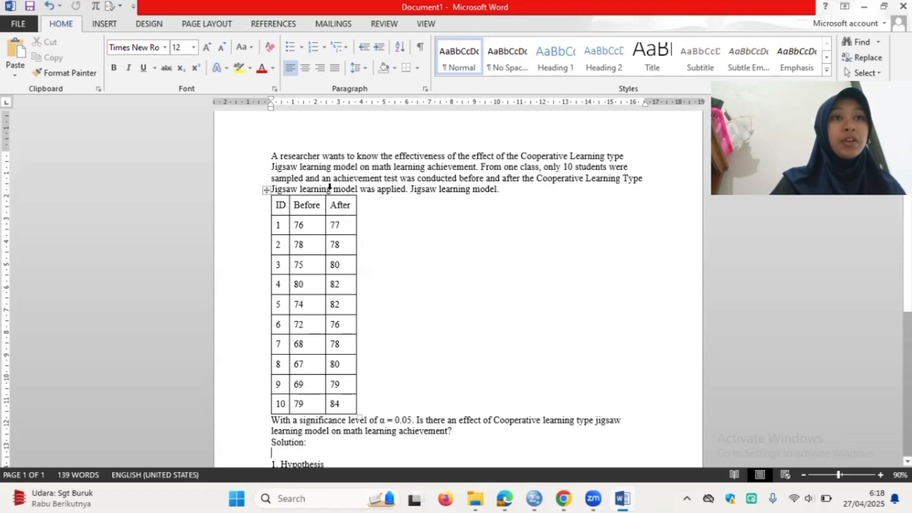
Review the Jigsaw learning model problem in Document1, including its before and after scores, hypotheses and statistic criteria
scroll(438, 372, down, 1)
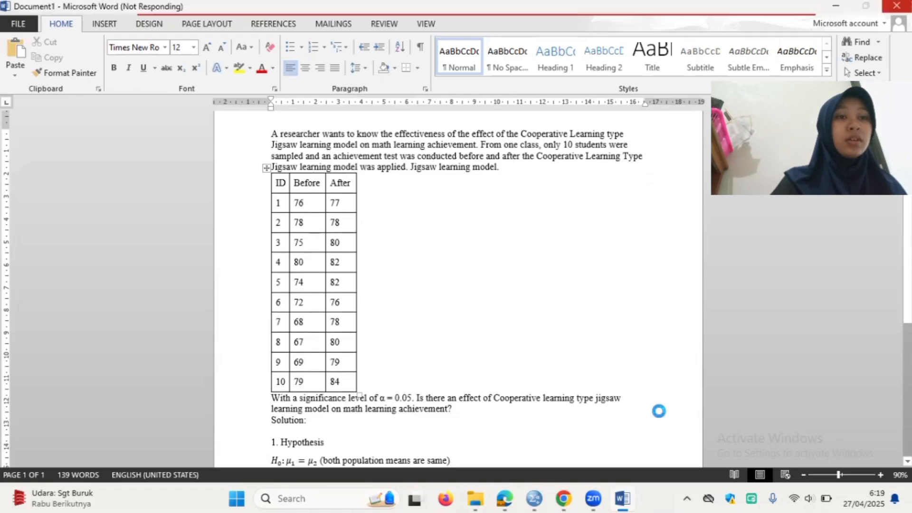
scroll(576, 435, down, 1)
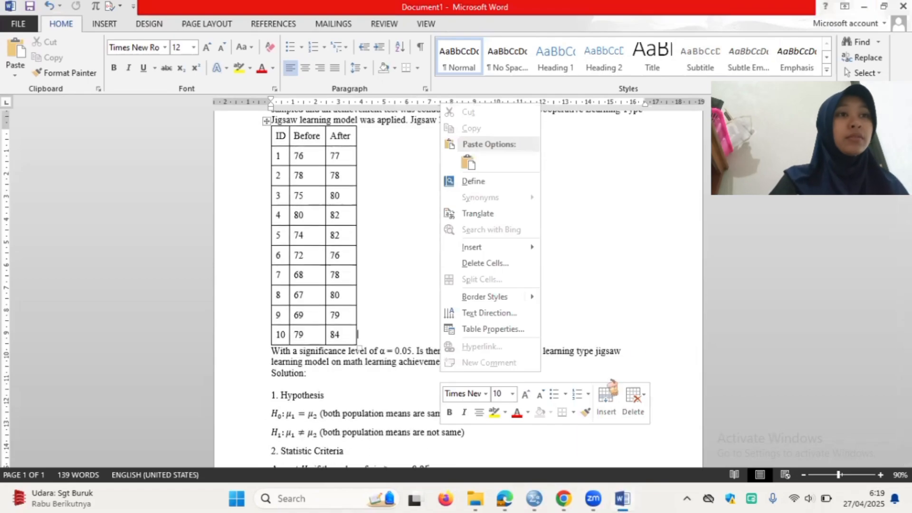
click(631, 322)
click(544, 421)
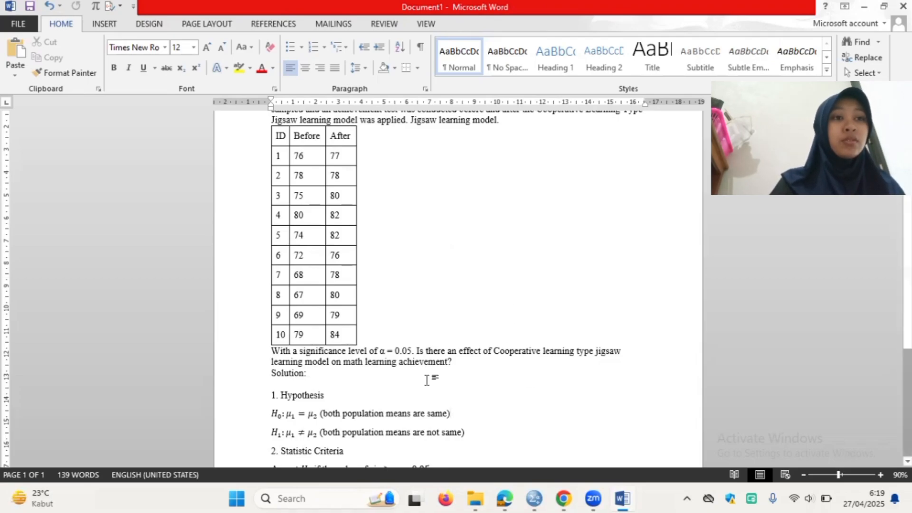
scroll(414, 381, down, 3)
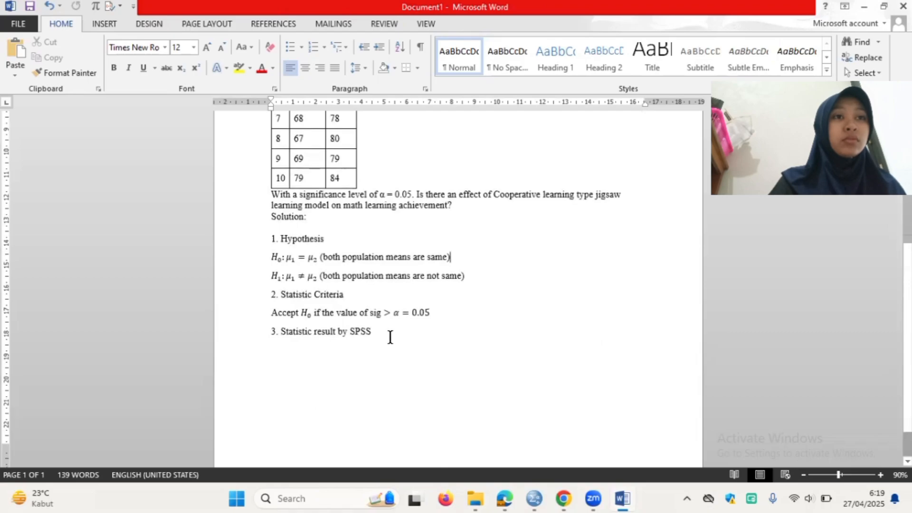
Switch from Word to the SPSS data editor and check the X1 and X2 scores and their variable definitions
click(484, 341)
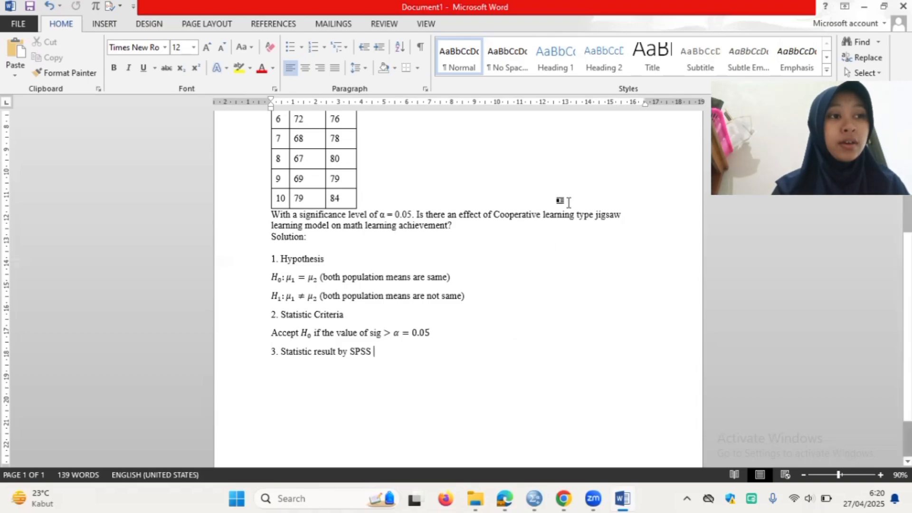
mouse_move(534, 498)
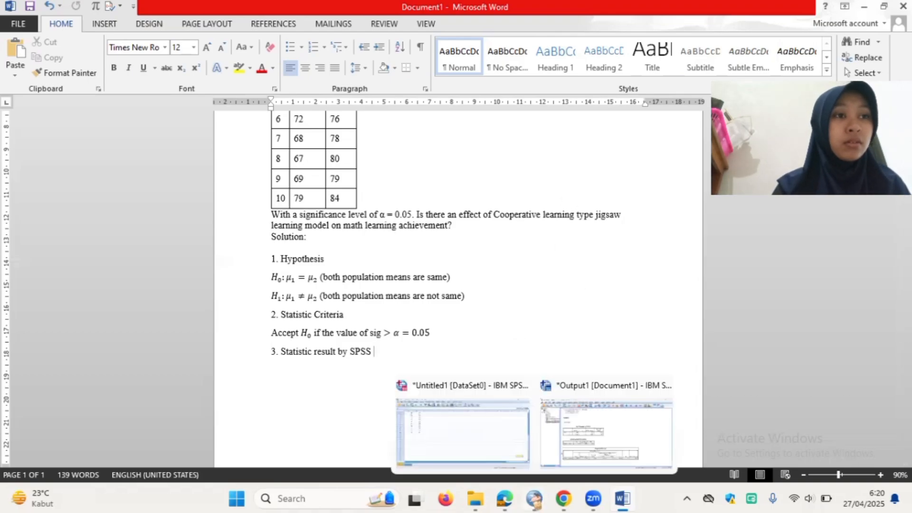
click(490, 434)
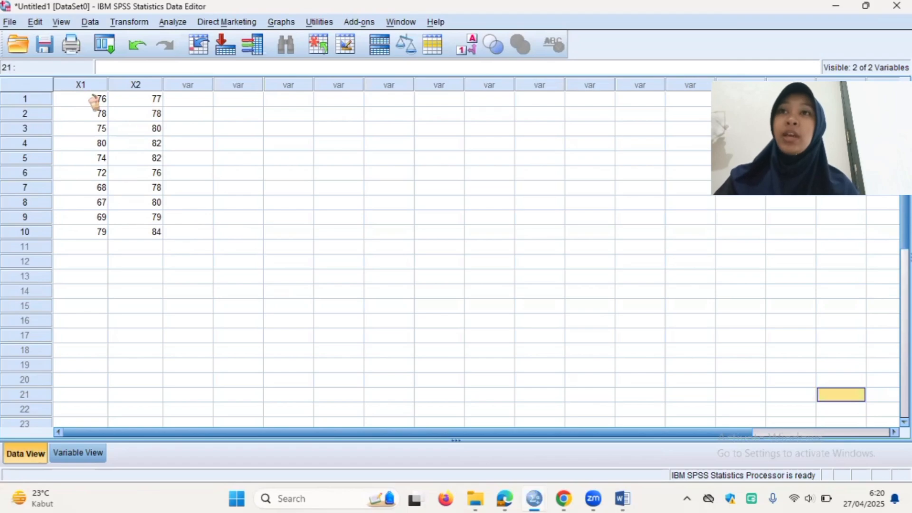
click(87, 232)
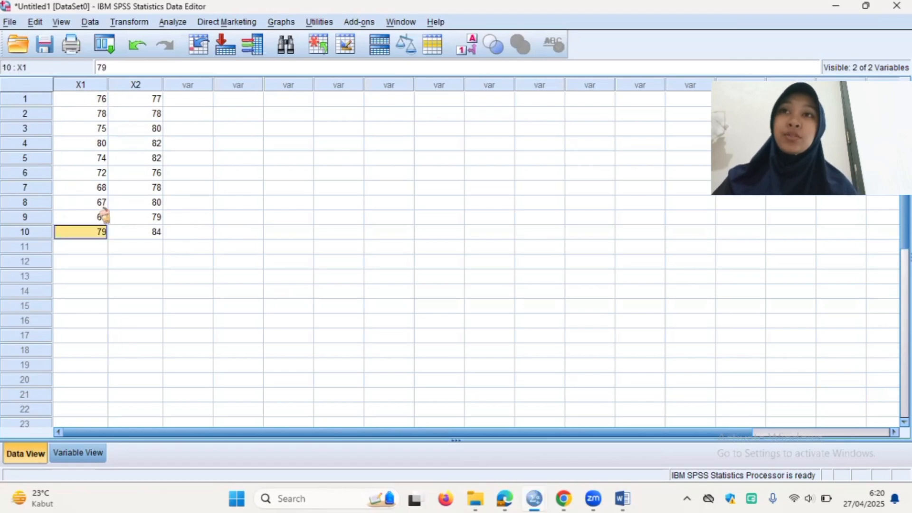
click(146, 233)
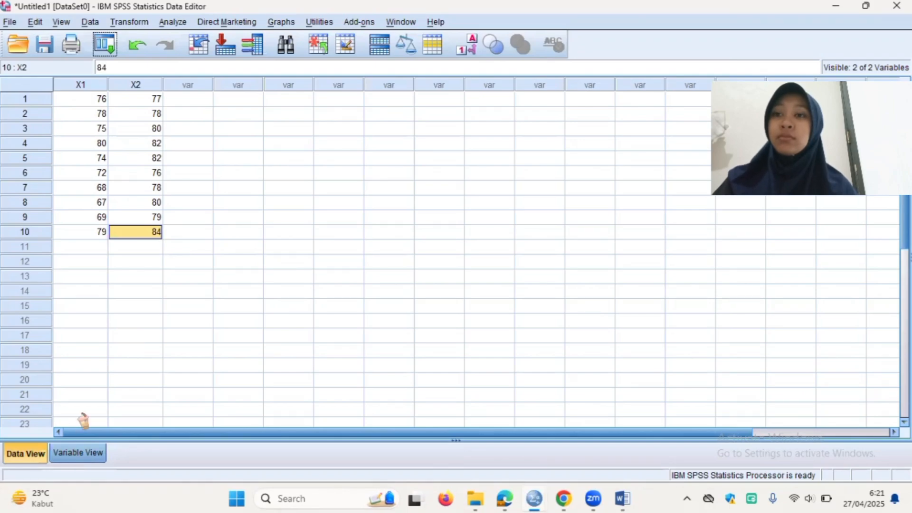
click(104, 454)
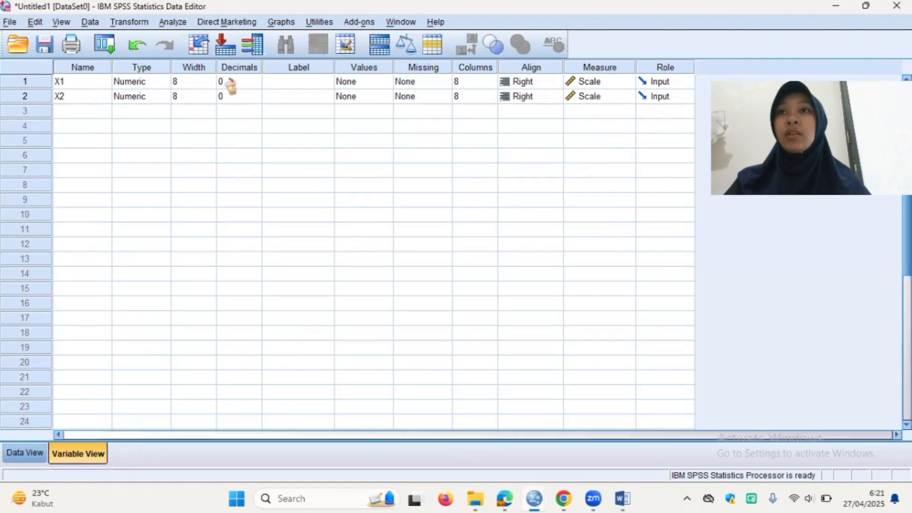
click(95, 85)
click(93, 98)
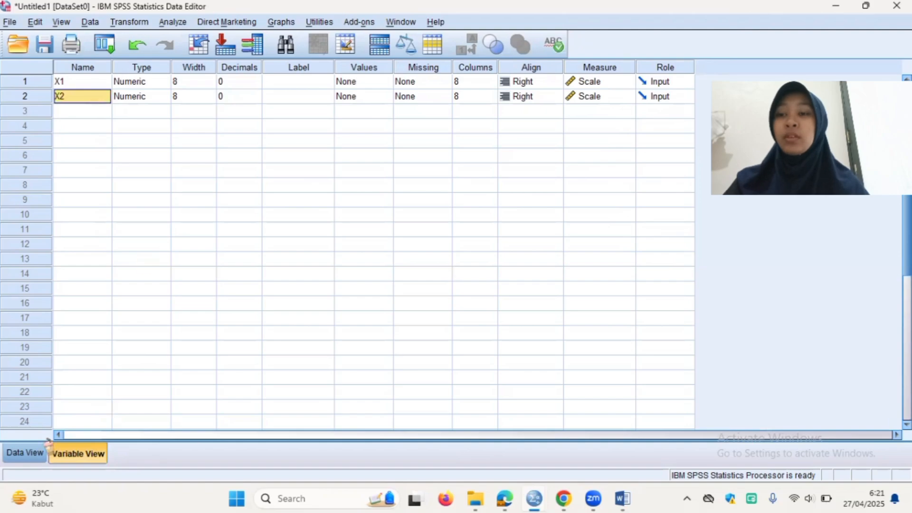
click(26, 453)
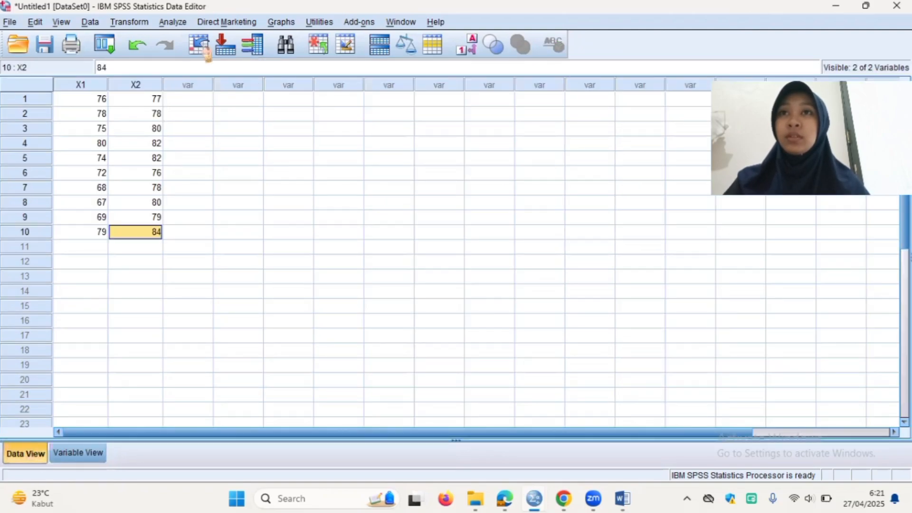
Run a paired-samples t-test on the pair X1 and X2 with a 95% confidence interval, excluding cases analysis by analysis
click(173, 22)
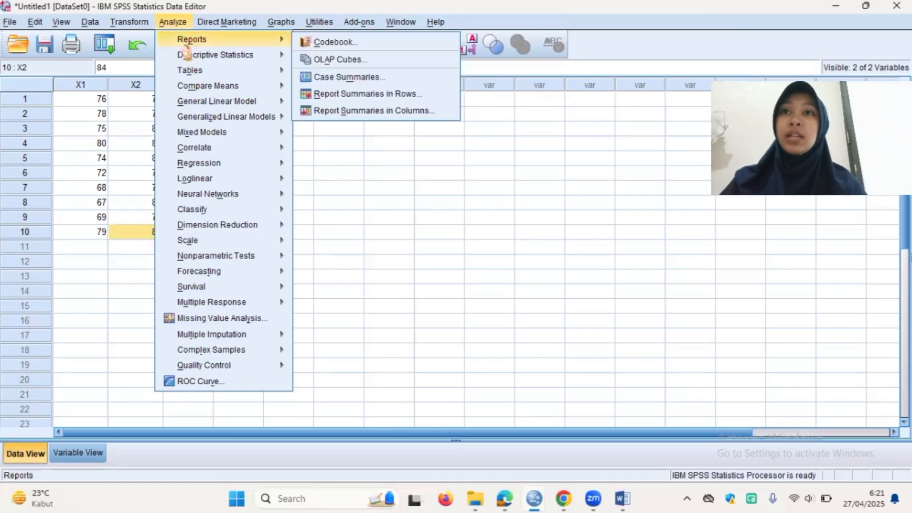
mouse_move(204, 90)
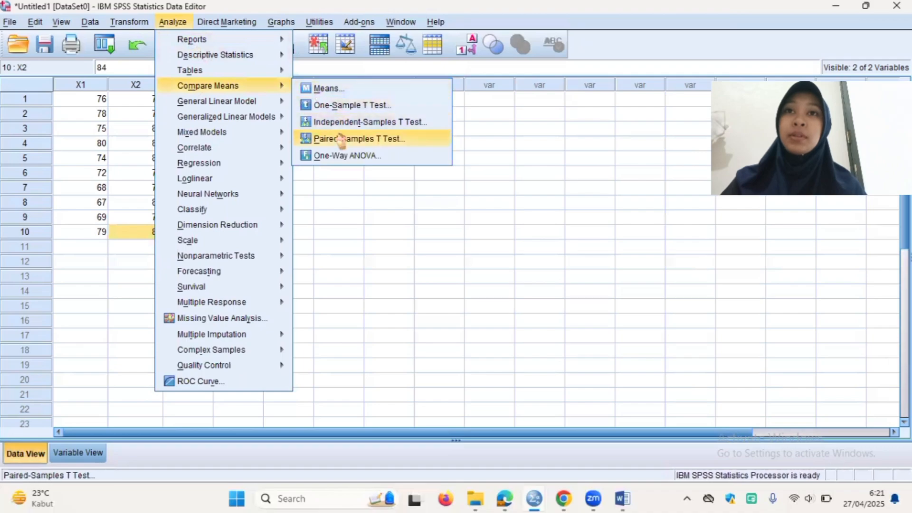
click(364, 139)
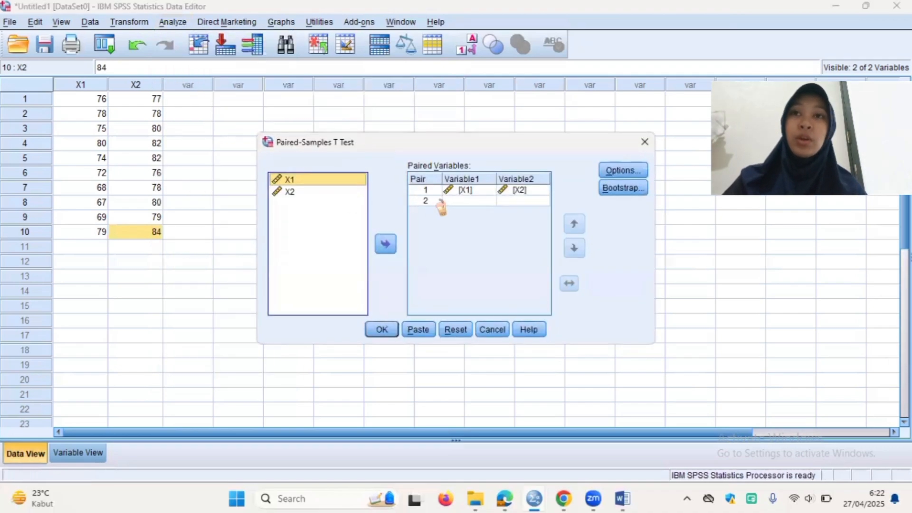
click(613, 171)
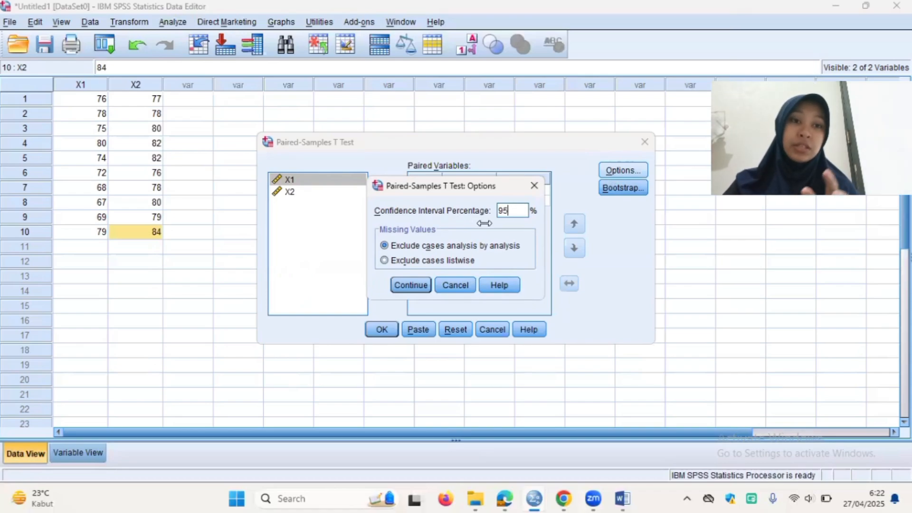
click(410, 285)
click(383, 329)
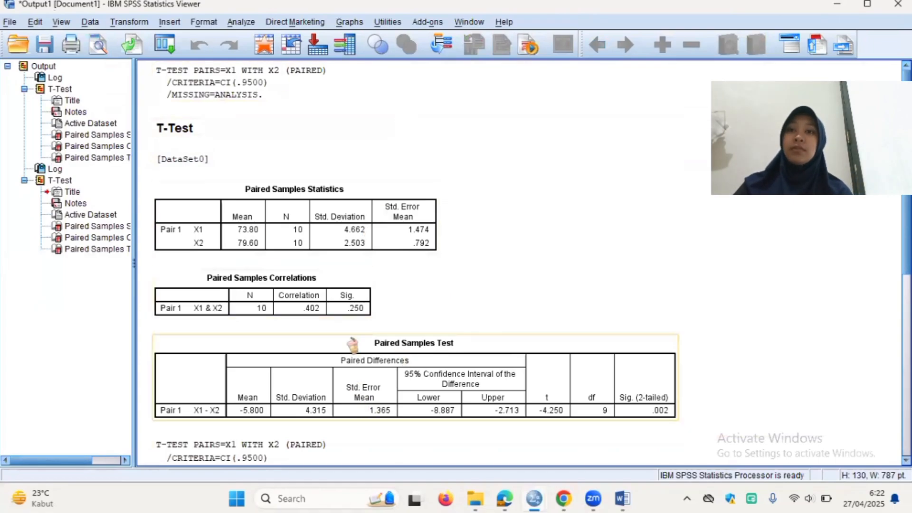
Examine the Paired Samples Statistics and Paired Samples Test tables in the output
click(389, 195)
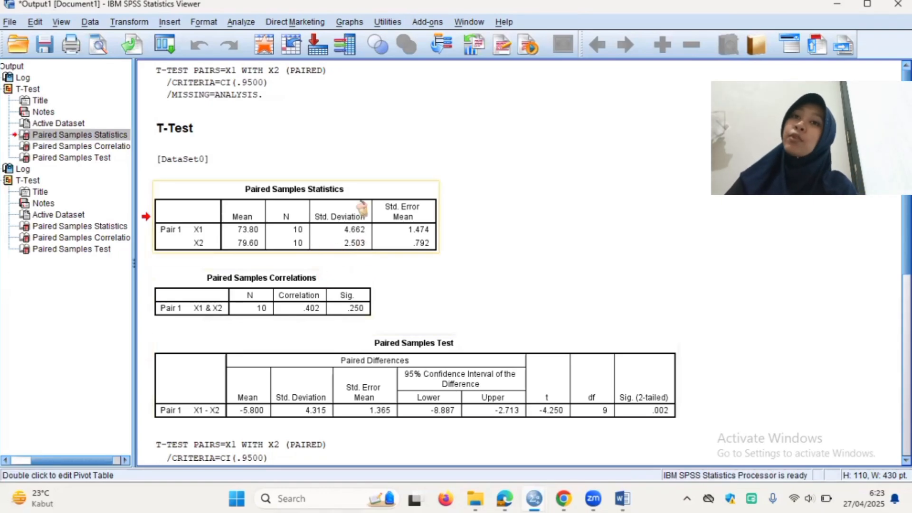
click(421, 191)
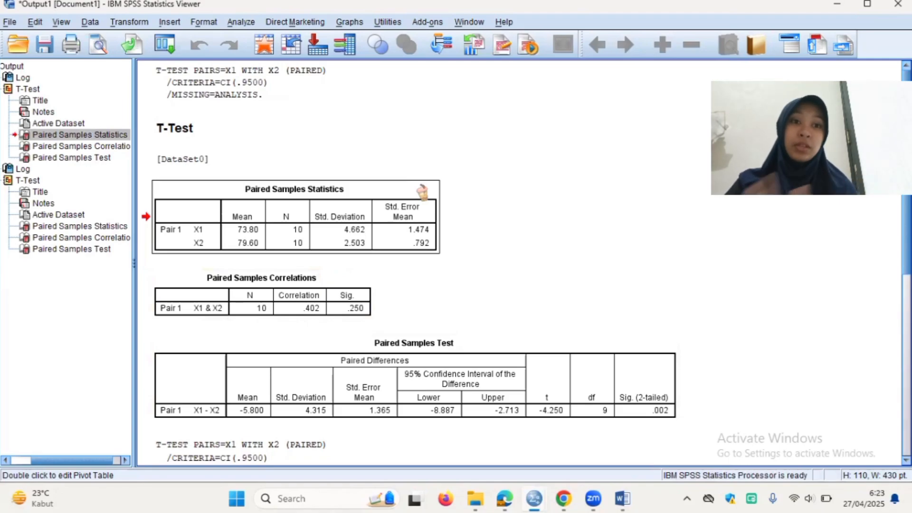
click(339, 350)
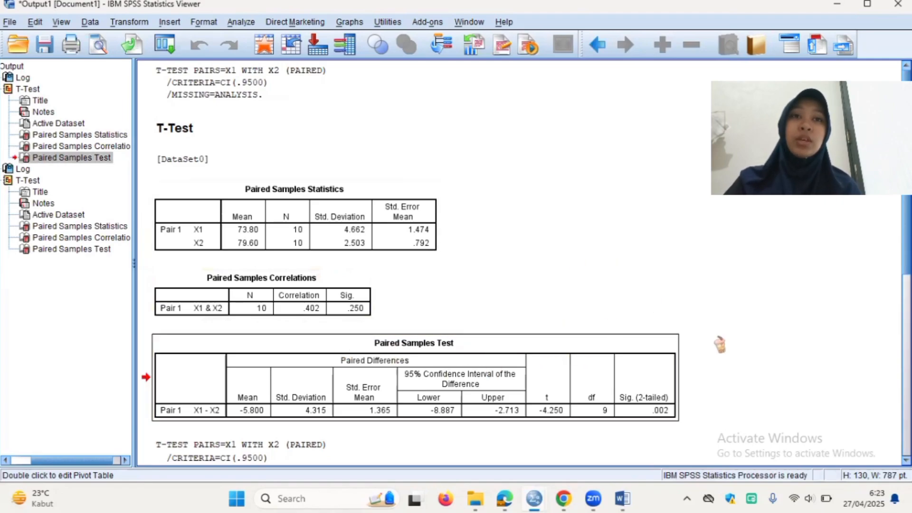
scroll(720, 345, down, 3)
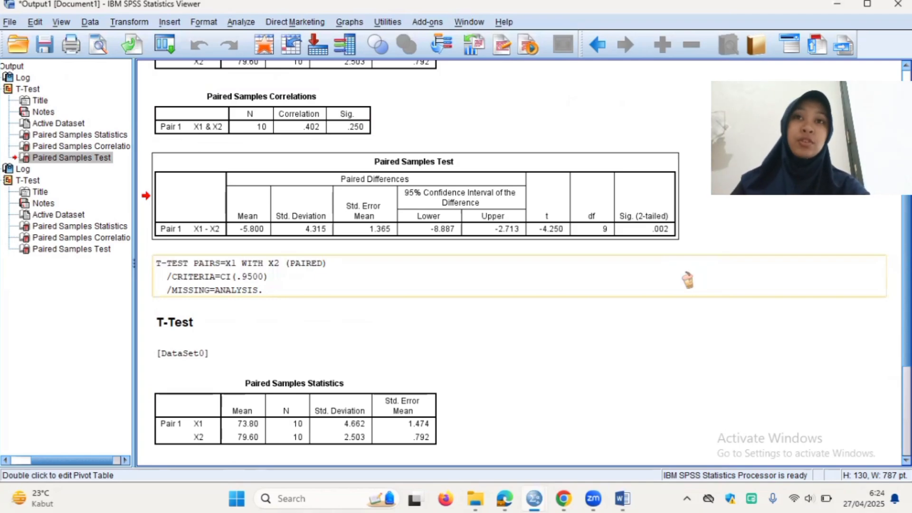
scroll(656, 178, up, 1)
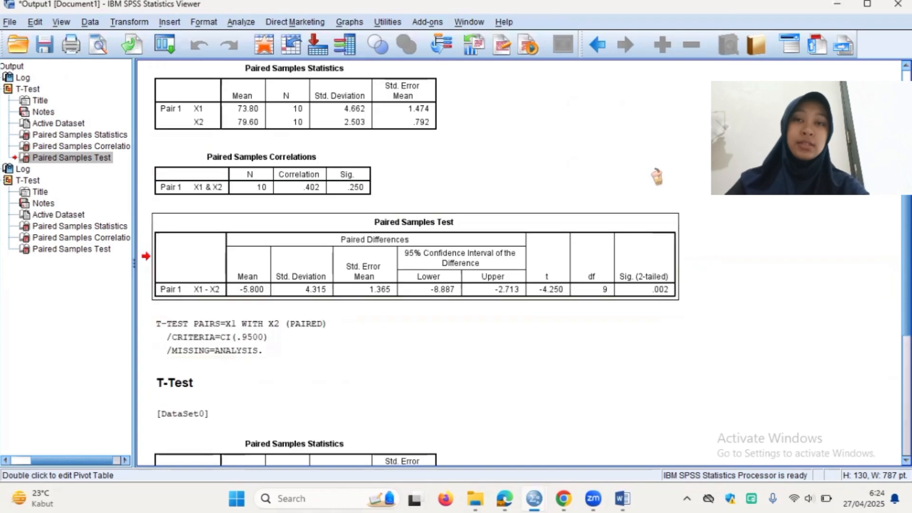
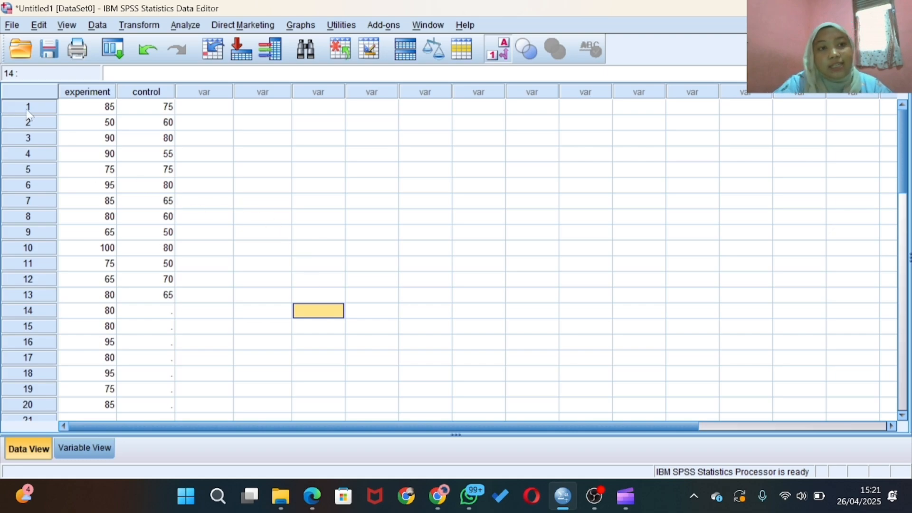
Check the experiment and control scores and their variable names and decimals in the data editor
click(112, 109)
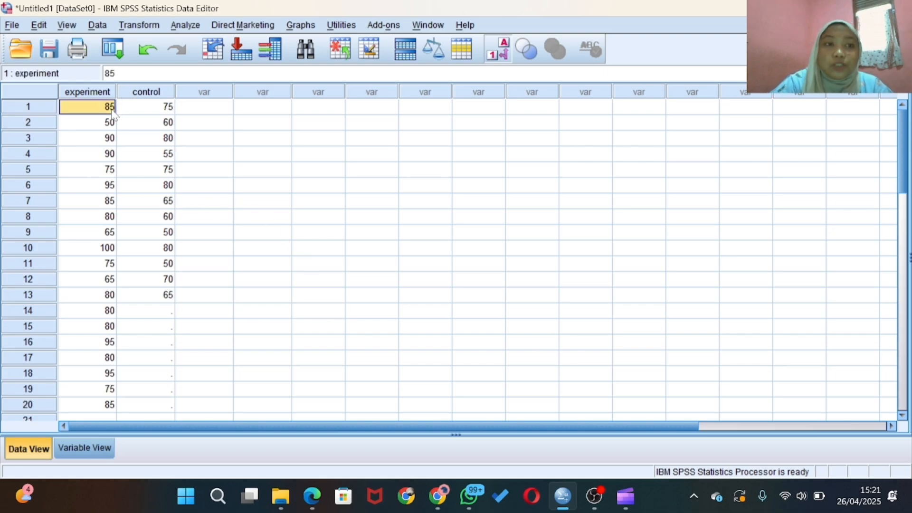
click(150, 115)
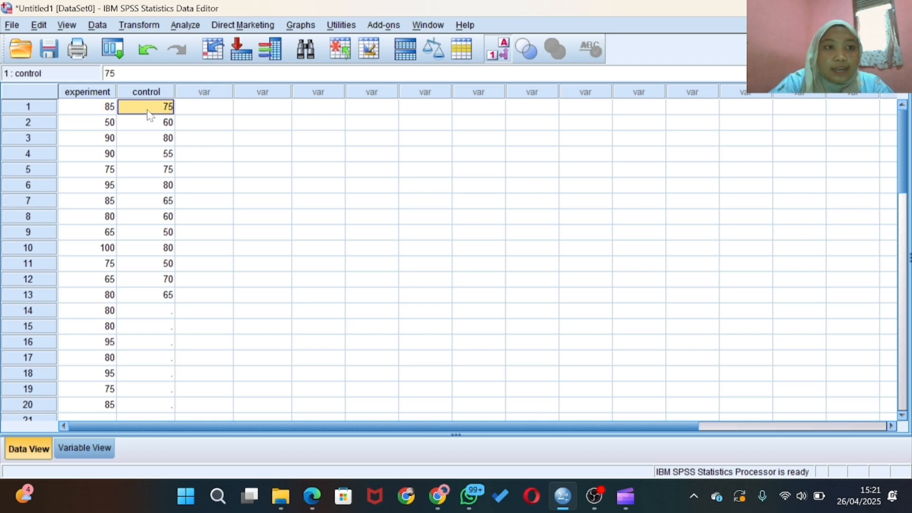
click(80, 446)
click(106, 93)
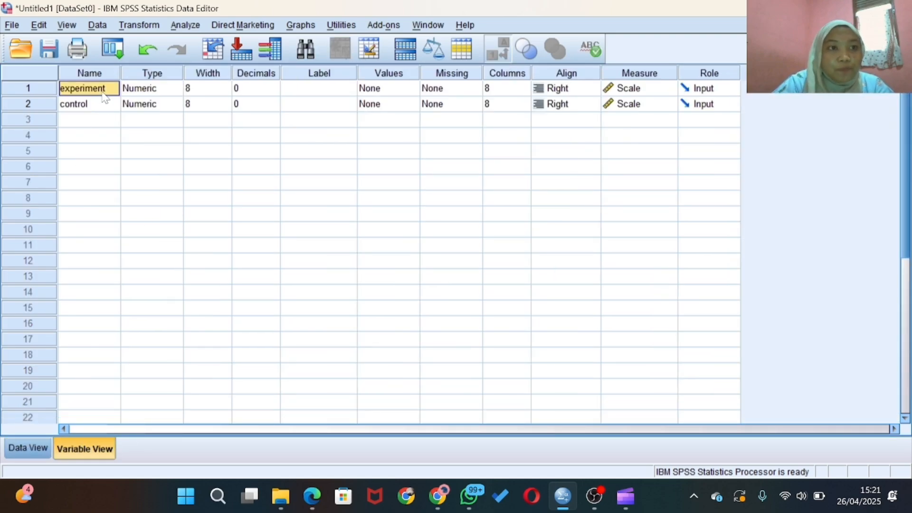
click(106, 106)
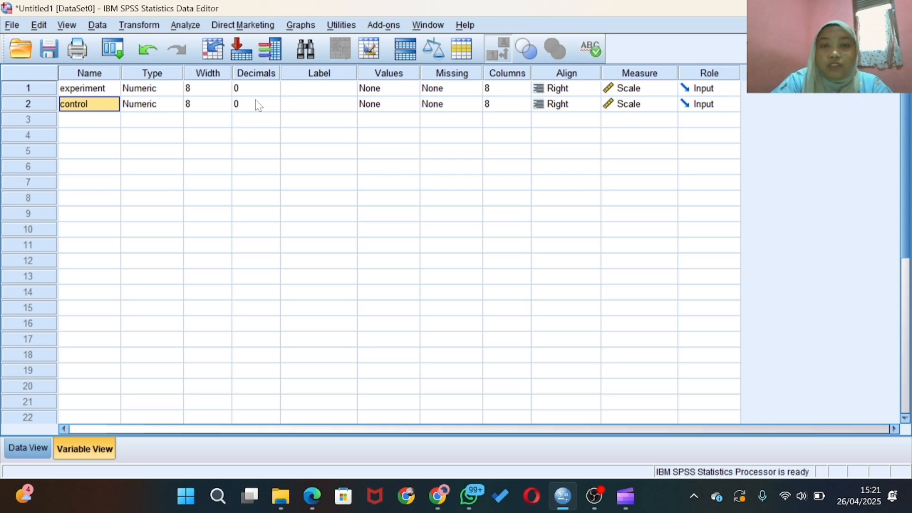
click(271, 105)
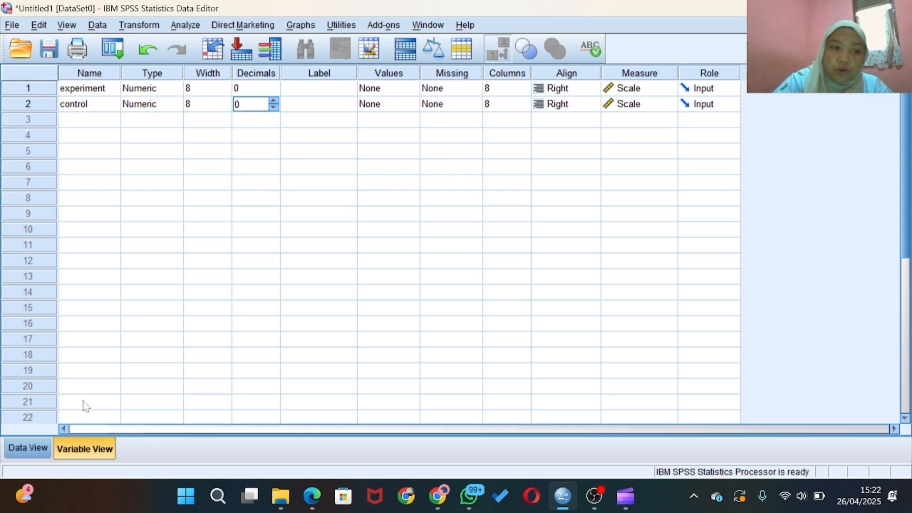
click(28, 448)
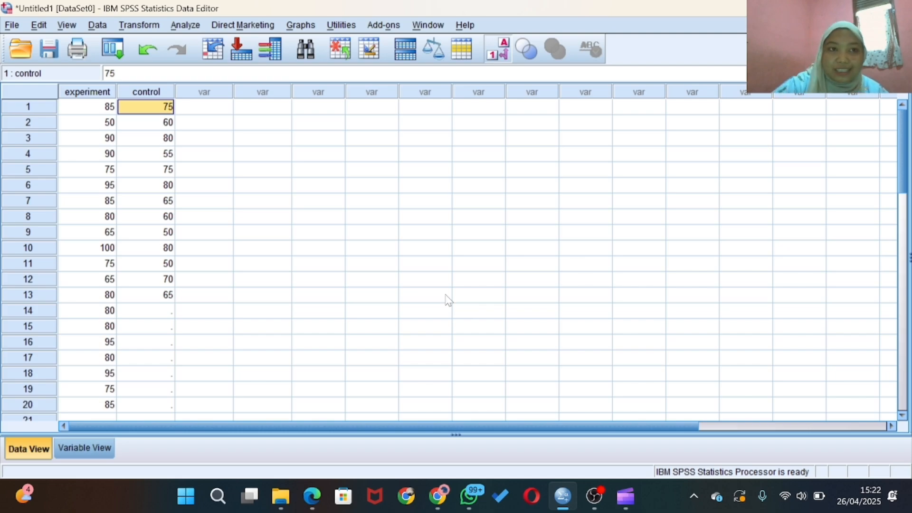
Set up an Explore analysis with experiment and control as the dependent variables
click(188, 30)
mouse_move(234, 62)
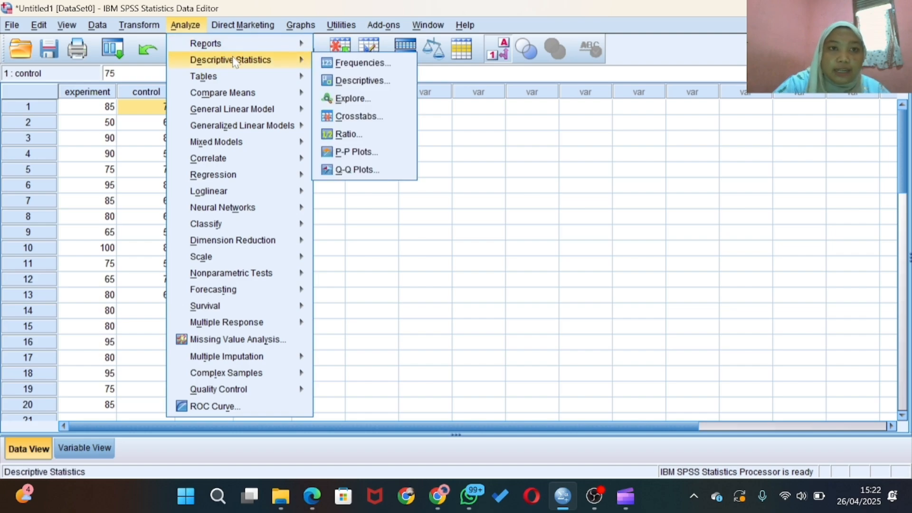
click(350, 99)
shift+click(389, 183)
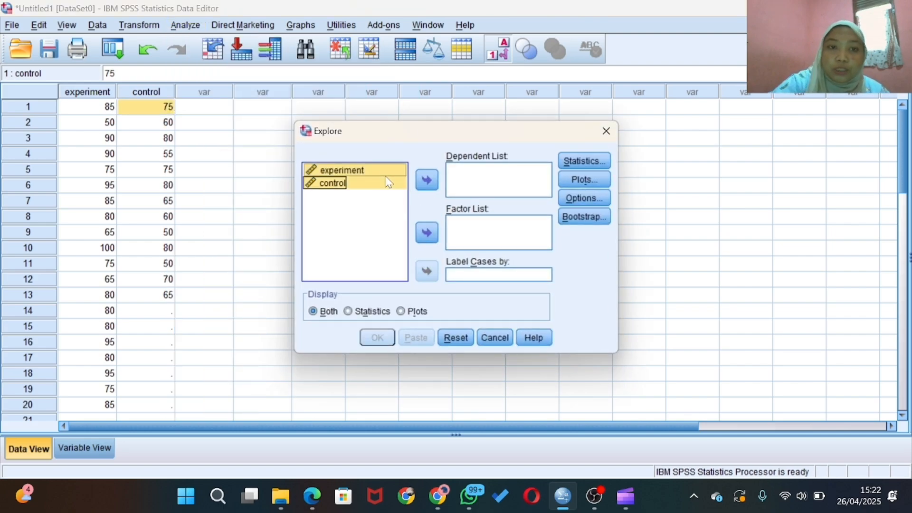
click(423, 185)
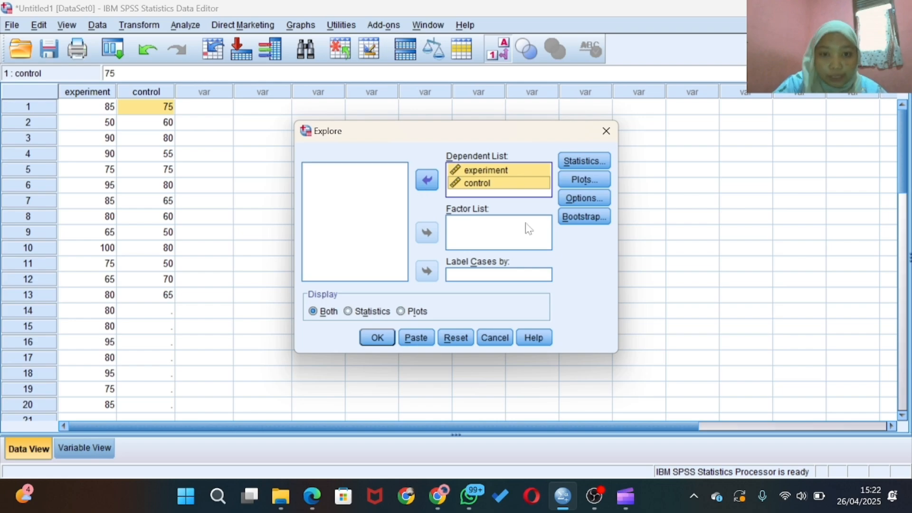
Set the Explore plots to normality plots with tests, stem-and-leaf and no Levene test, and run the analysis
click(569, 178)
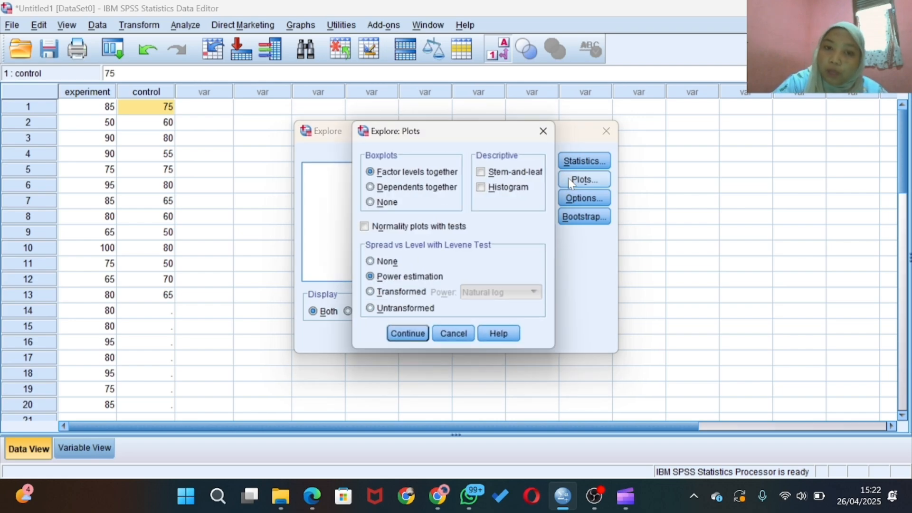
click(371, 264)
click(364, 227)
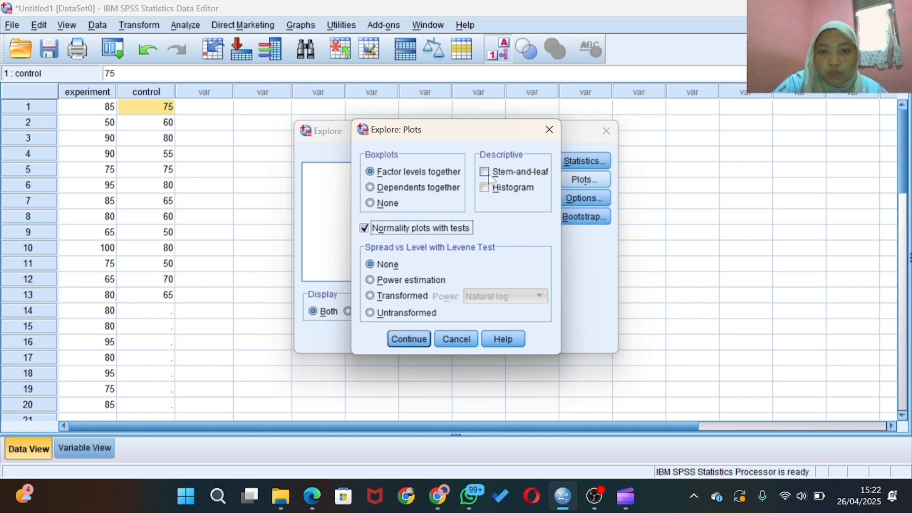
click(485, 172)
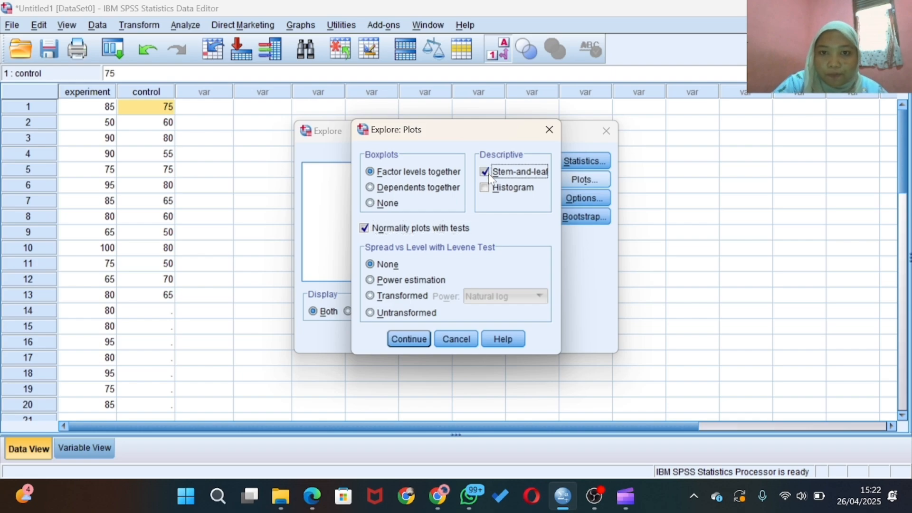
click(408, 338)
click(373, 343)
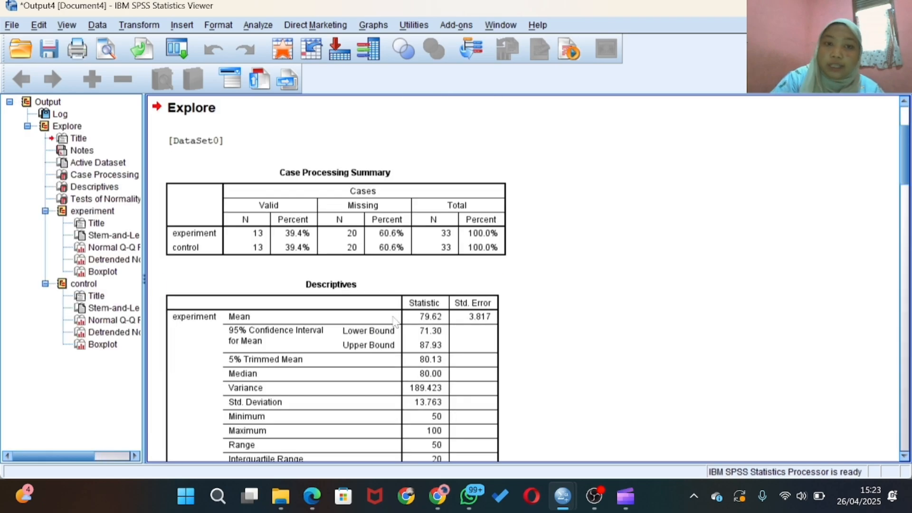
Examine the Tests of Normality table for the experiment and control scores
scroll(426, 287, down, 10)
scroll(425, 289, down, 5)
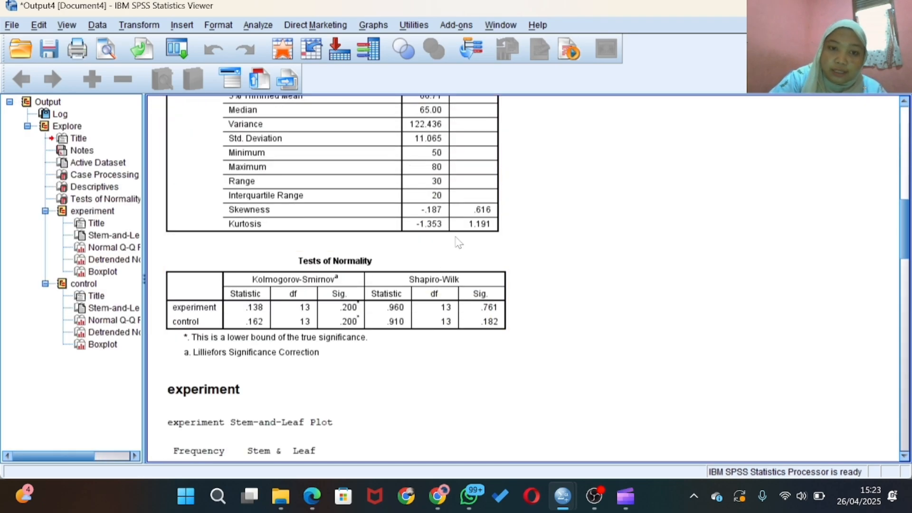
click(438, 284)
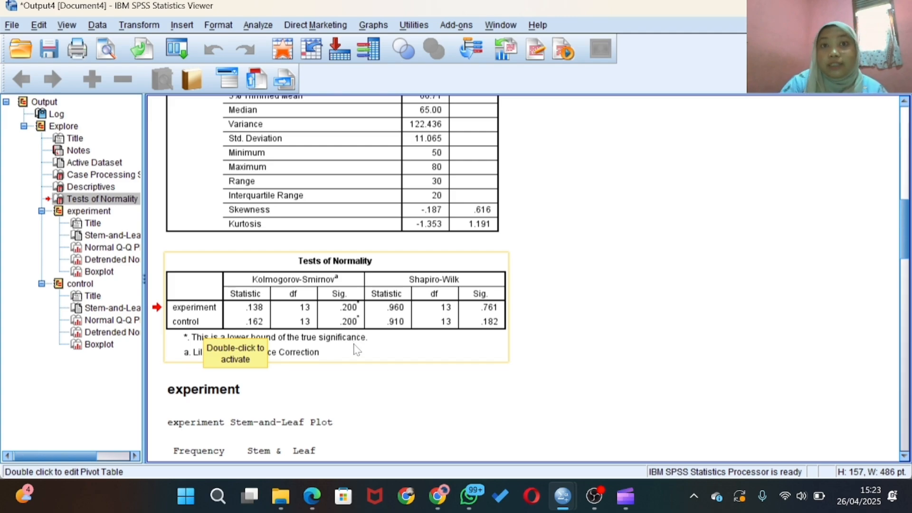
click(521, 257)
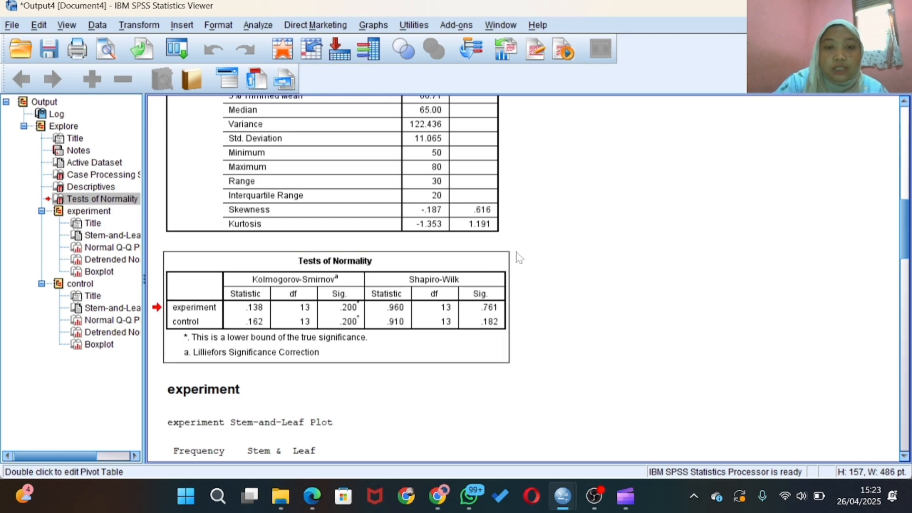
Copy the 20 experiment scores into the first empty column of the data editor, starting at row 1
click(832, 7)
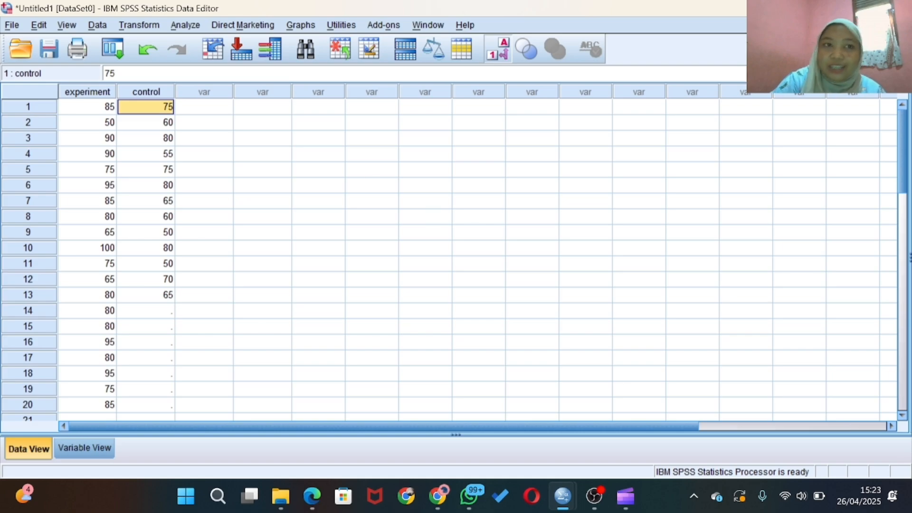
click(200, 122)
click(212, 108)
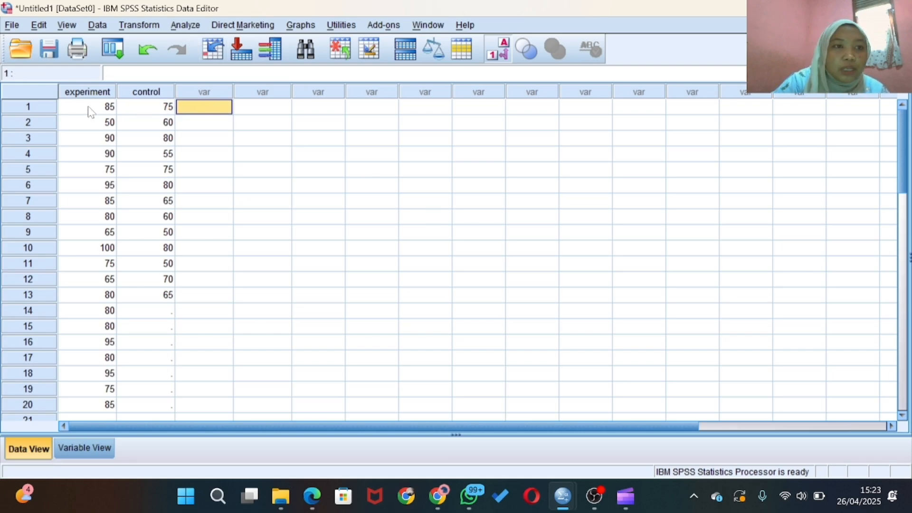
drag(92, 107, 106, 354)
scroll(326, 238, up, 1)
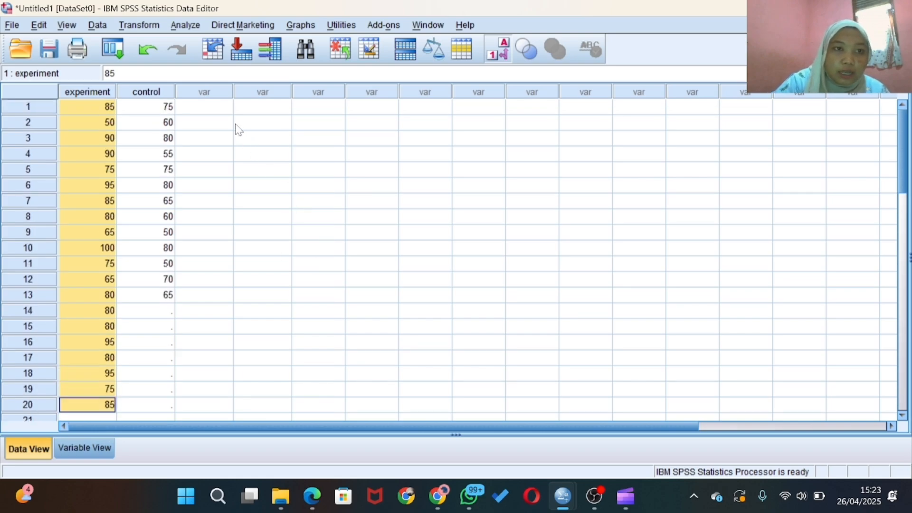
click(218, 108)
text(85.00 50.00 90.00 90.00 75.00 95.00 85.00 80.00 65.00 100.00 75.00 65.00 80.00 80.00 80.00 95.00 80.00 95.00 75.00 85.00)
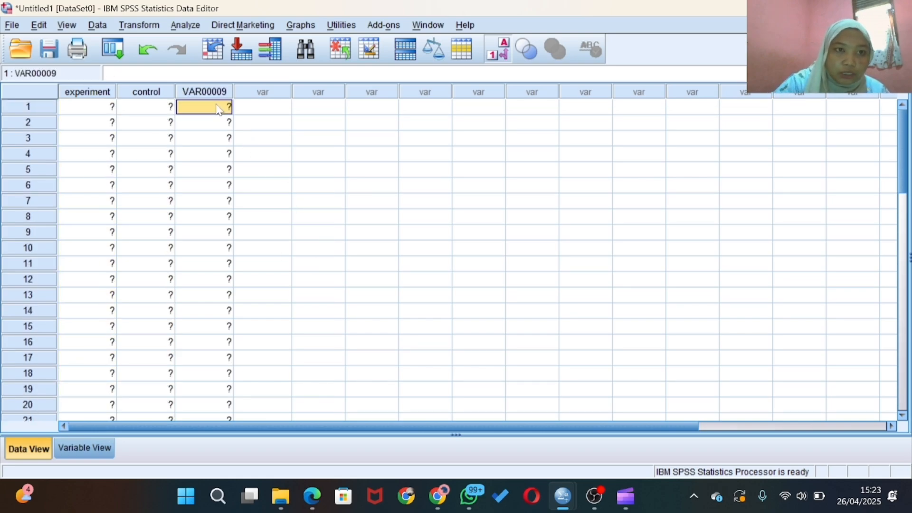
Copy the 13 control scores into the third column beneath the experiment scores, starting at row 21
click(167, 109)
click(167, 109)
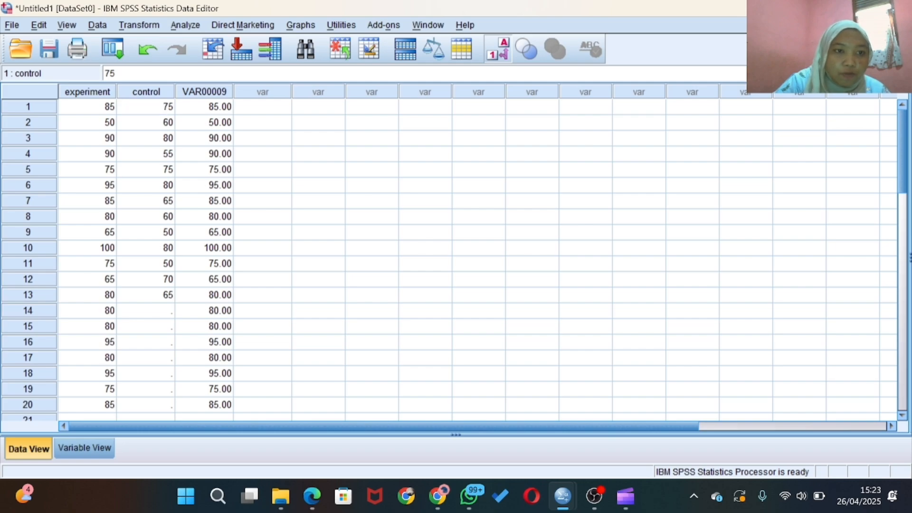
click(157, 137)
drag(156, 109, 161, 299)
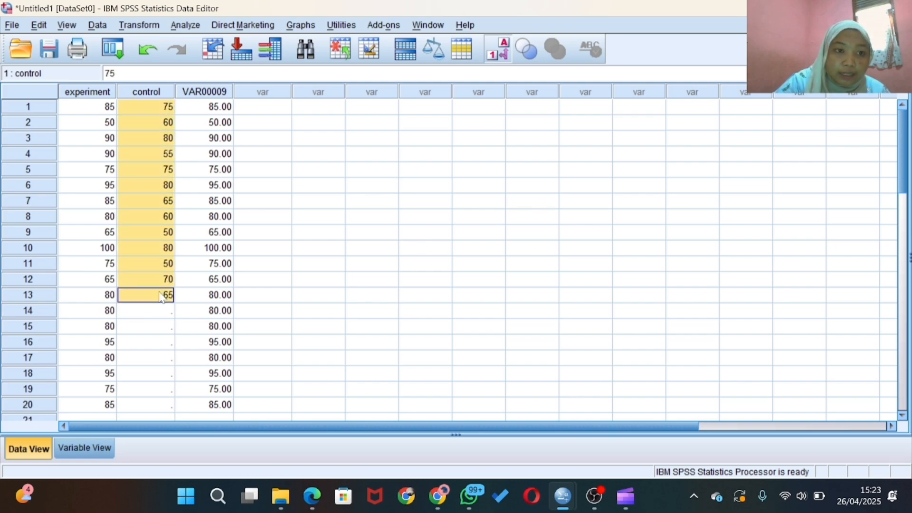
scroll(261, 257, down, 3)
click(225, 280)
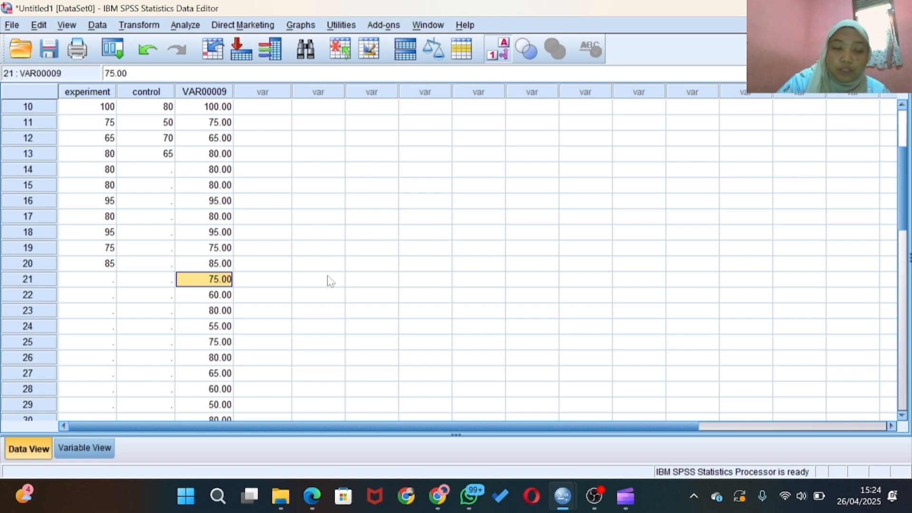
scroll(328, 279, down, 2)
scroll(328, 279, up, 5)
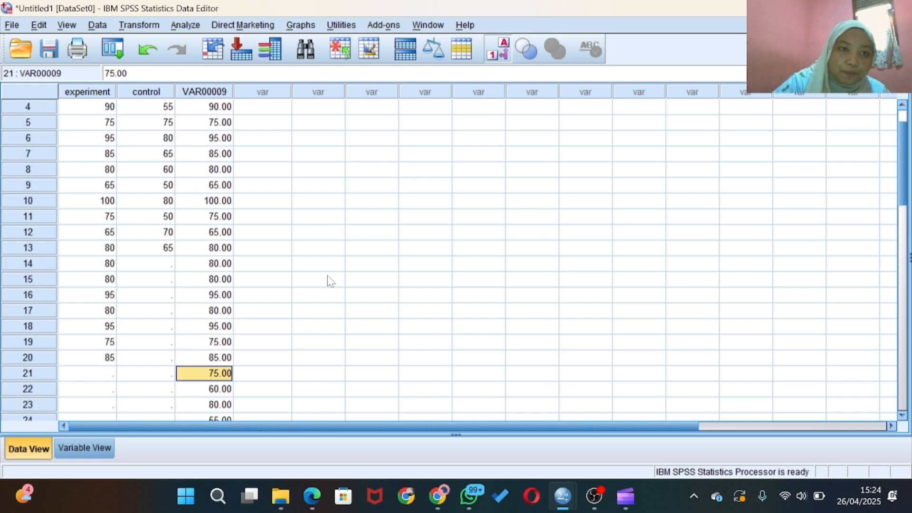
Rename the combined score variable as exp_control and set its decimals to 0
click(84, 448)
click(85, 119)
text(c)
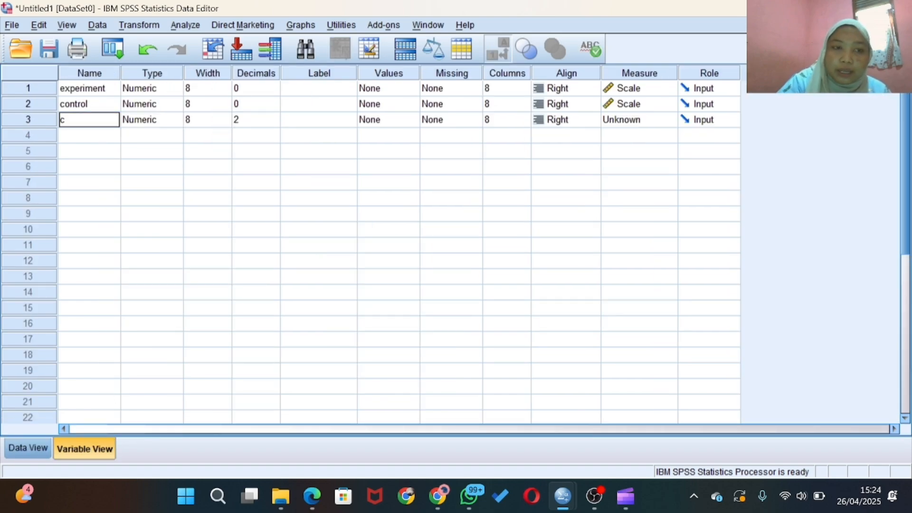
text(xp_c)
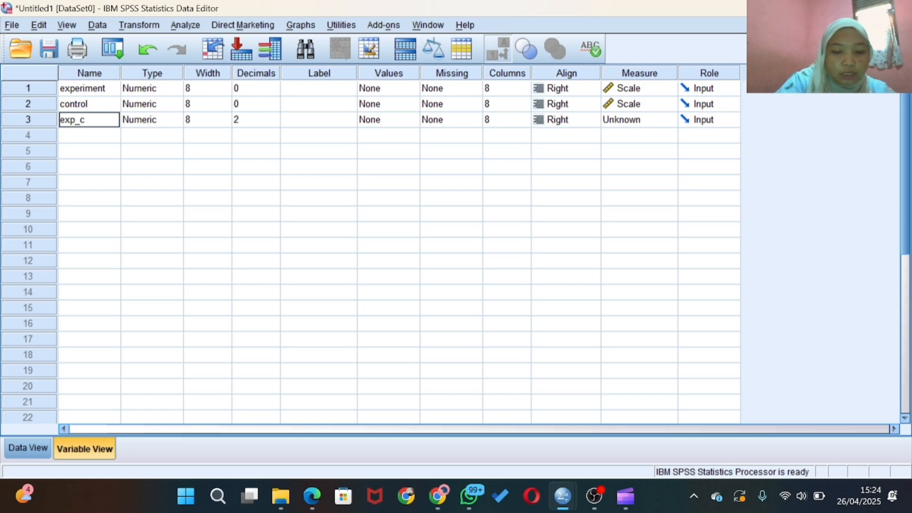
text(ontrol)
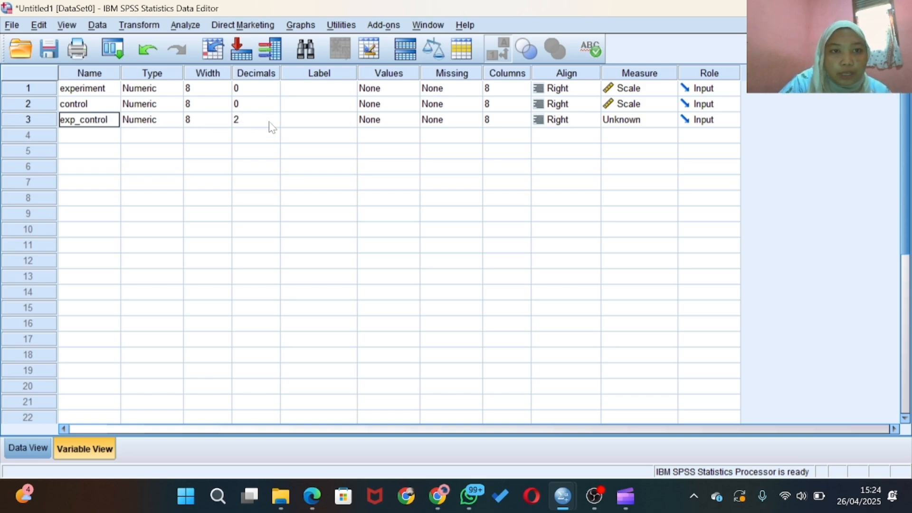
click(272, 126)
click(273, 123)
click(274, 123)
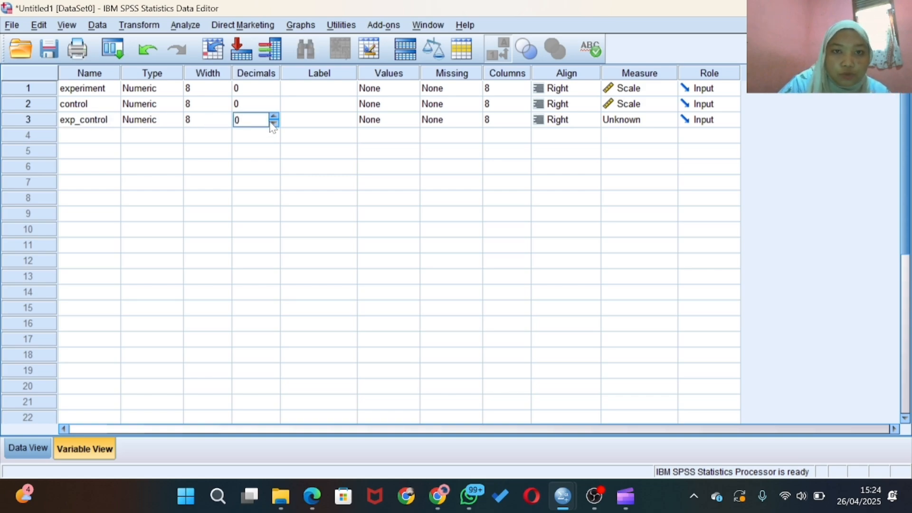
Enter the group code 1 for rows 1 to 20 in a new column beside exp_control
click(24, 447)
click(263, 107)
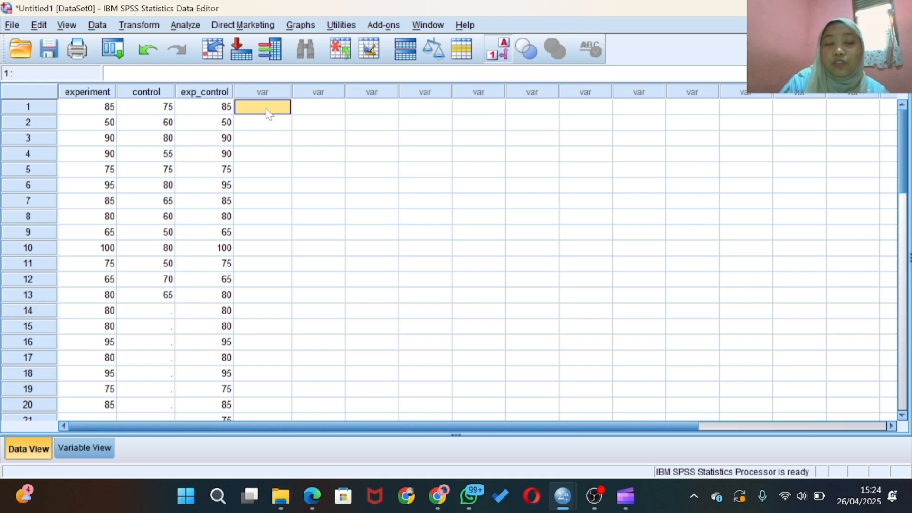
text(1)
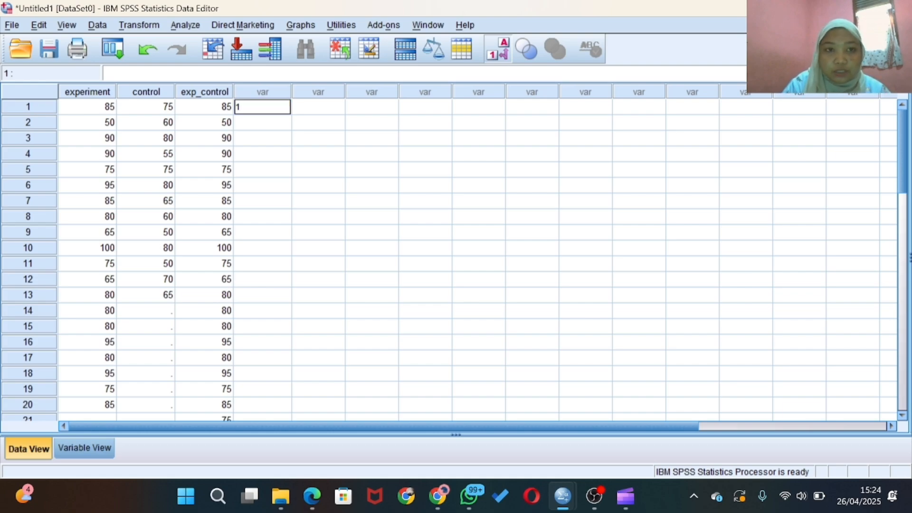
text( 1 1 1 1 1 1 1 1)
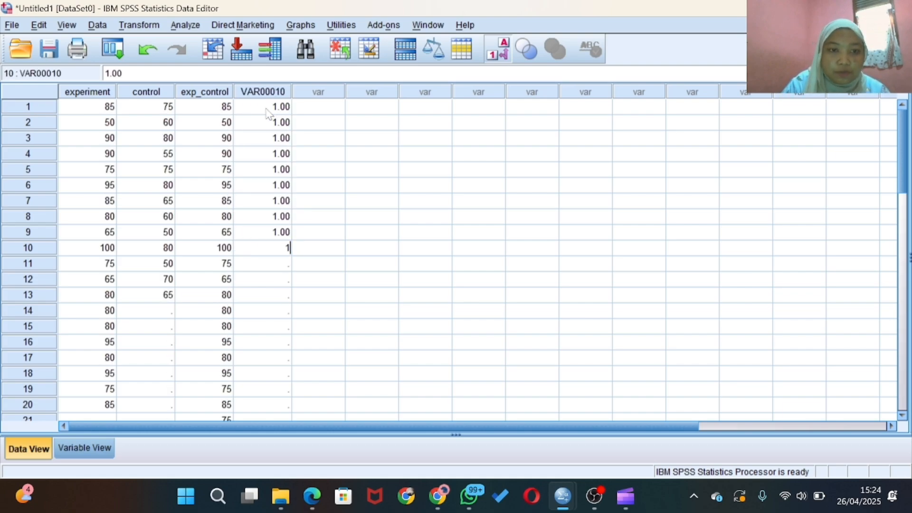
text( 1 1 1 1 1 1 1 1 1 )
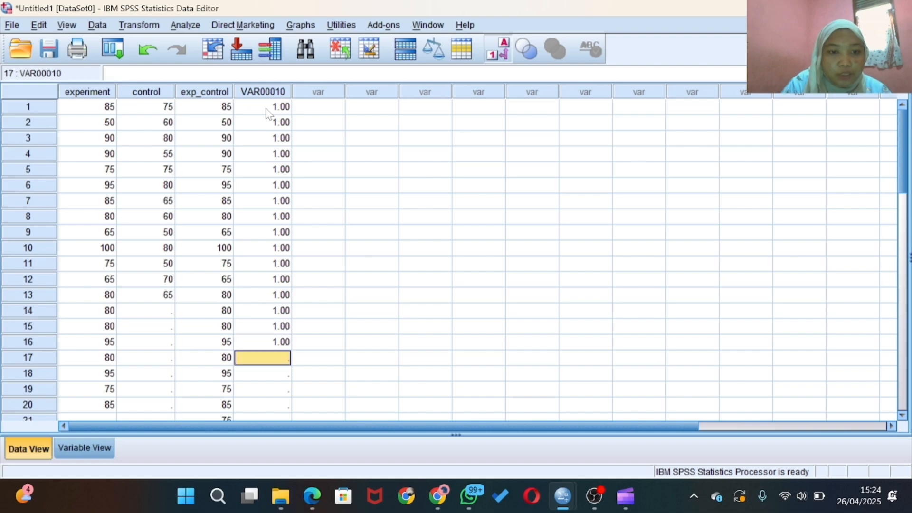
text(1)
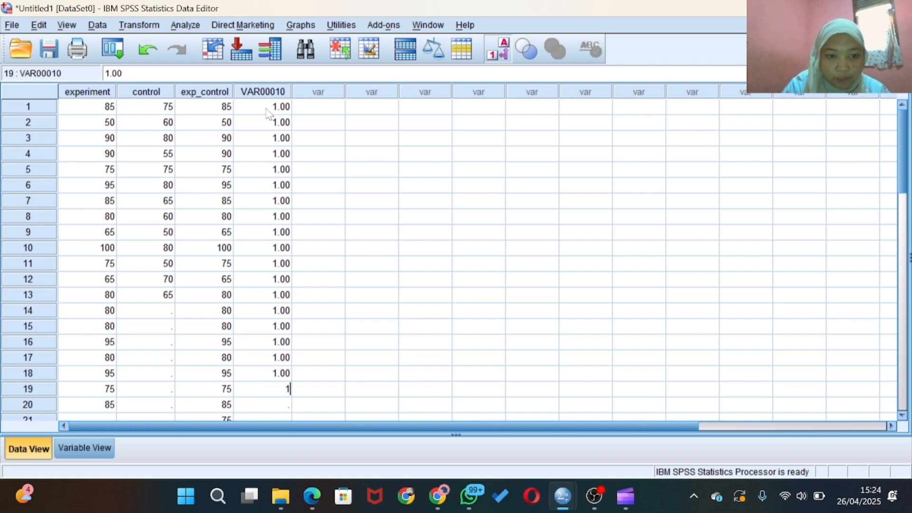
key(Return)
text(1)
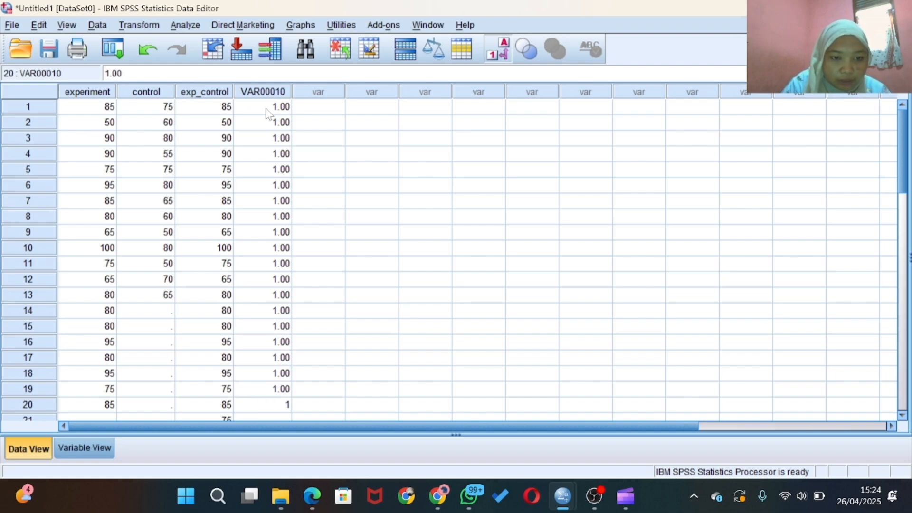
key(Return)
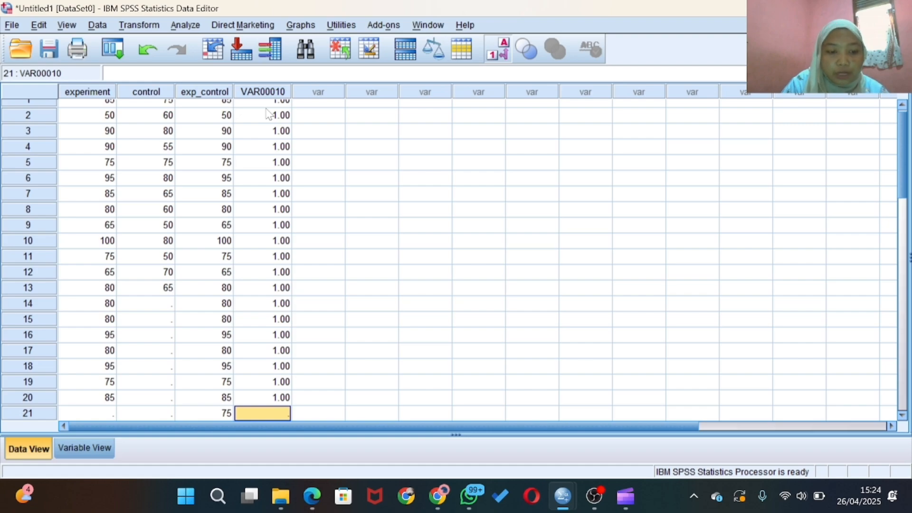
Enter the group code 2 for rows 21 to 33 in the fourth column and check the coded rows
text(2)
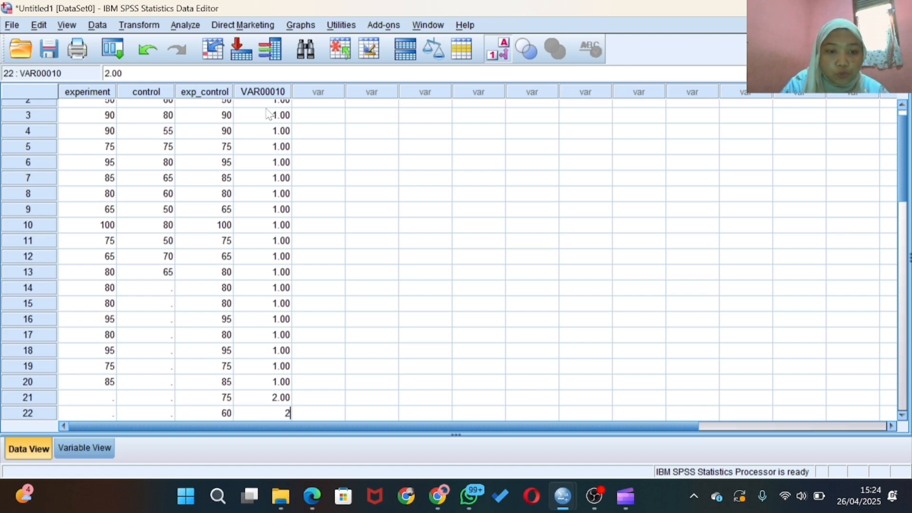
text( 2 2 2 2 2 2 2 2 2 2 2)
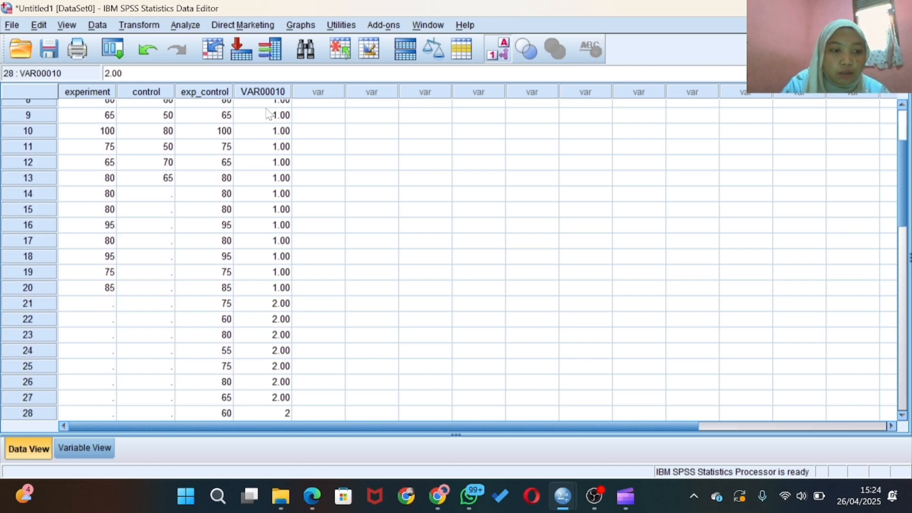
key(Return)
text(2)
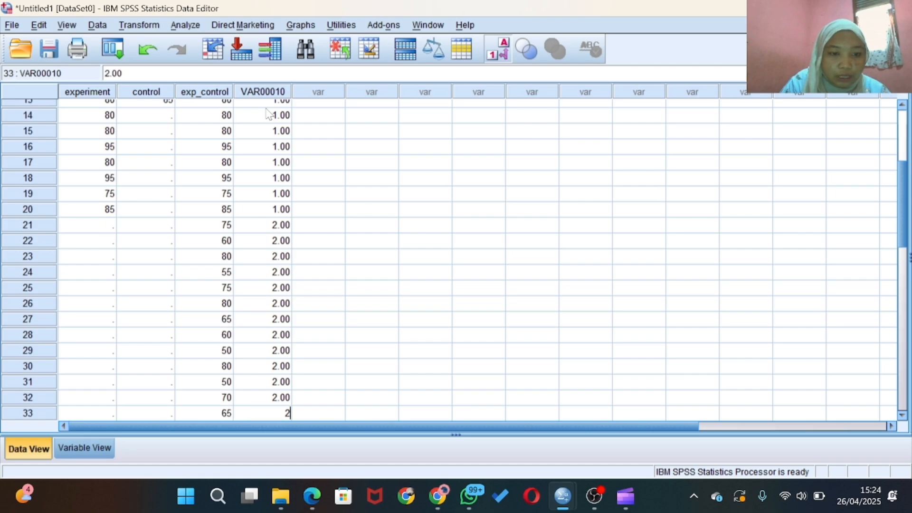
scroll(336, 254, down, 1)
click(338, 252)
scroll(338, 252, up, 5)
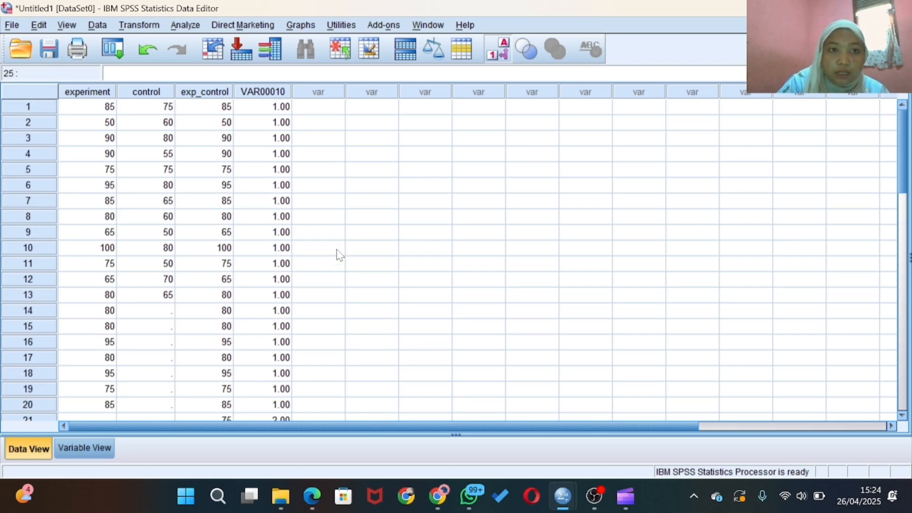
scroll(338, 253, down, 5)
scroll(274, 304, up, 5)
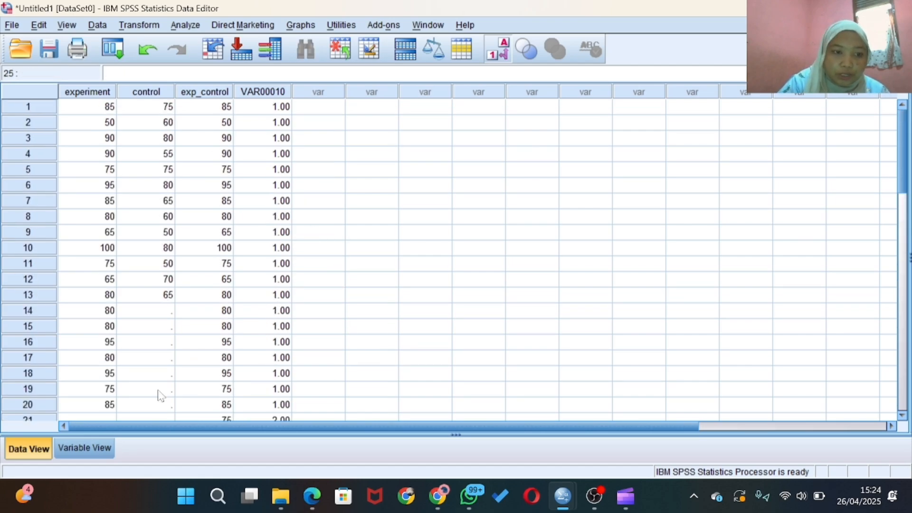
Rename the group code variable as class and set its decimals to 0
click(84, 448)
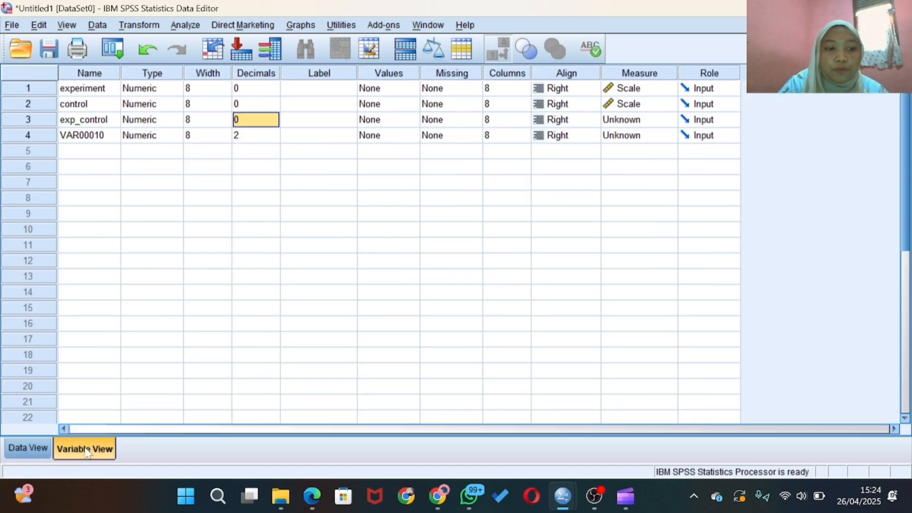
click(87, 136)
text(class)
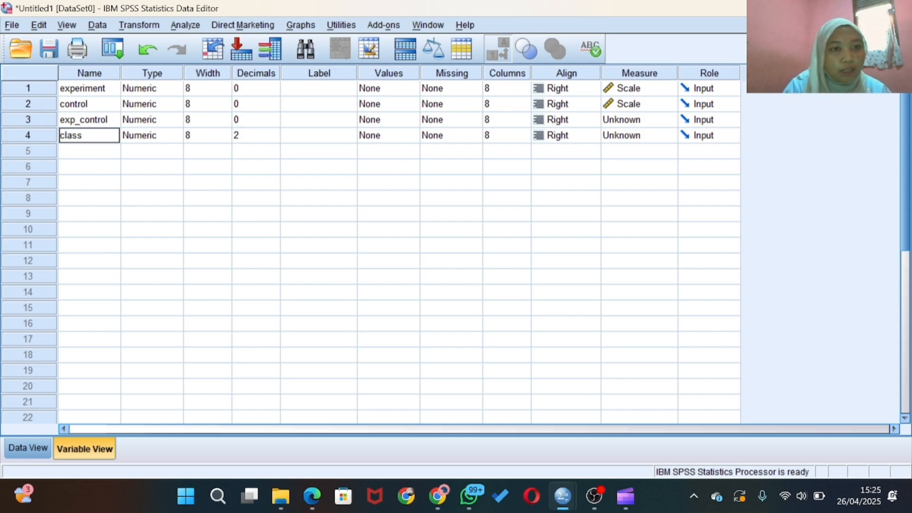
click(271, 135)
click(274, 138)
click(274, 139)
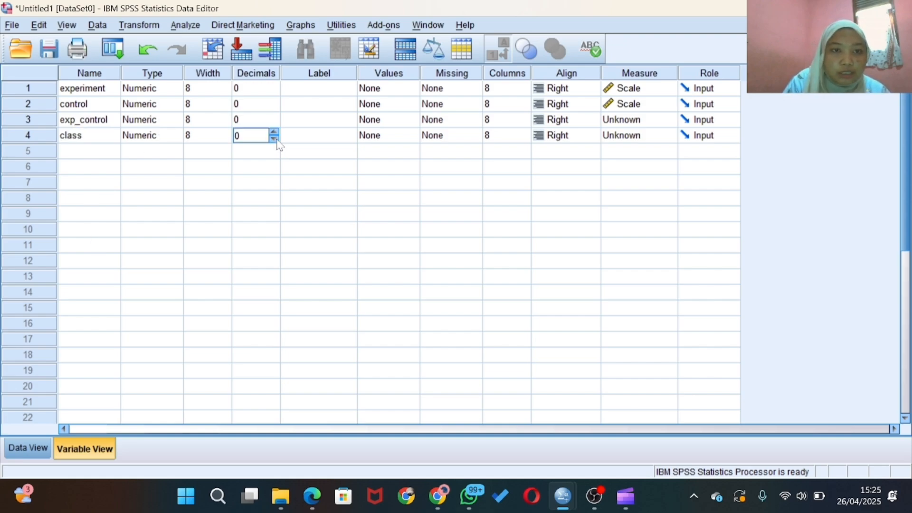
Define the value labels 1 = Experiment and 2 = Control for the class variable and check them in the data
click(386, 138)
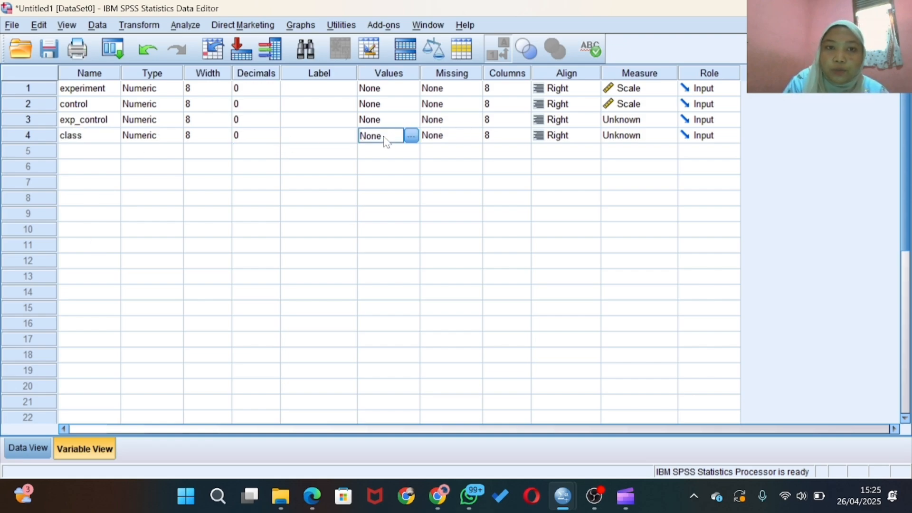
click(411, 138)
text(1)
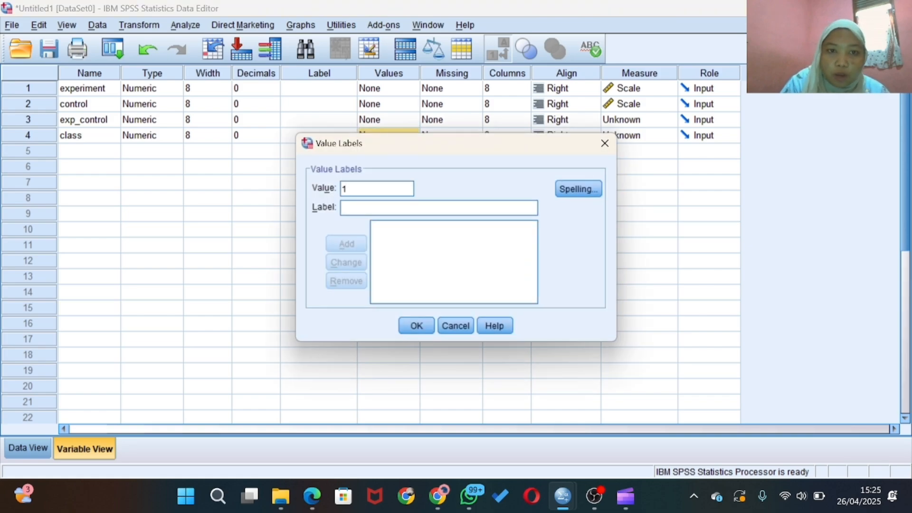
key(Tab)
text(Exp)
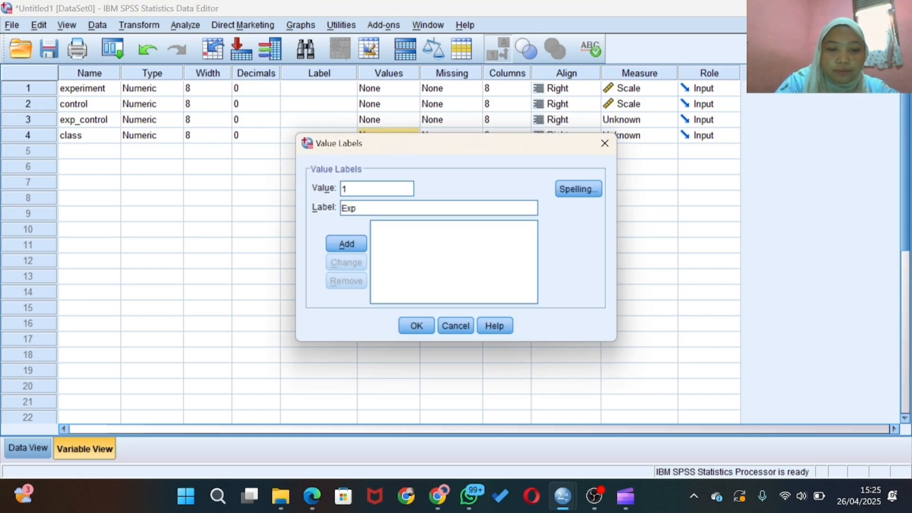
text(eriment)
click(351, 250)
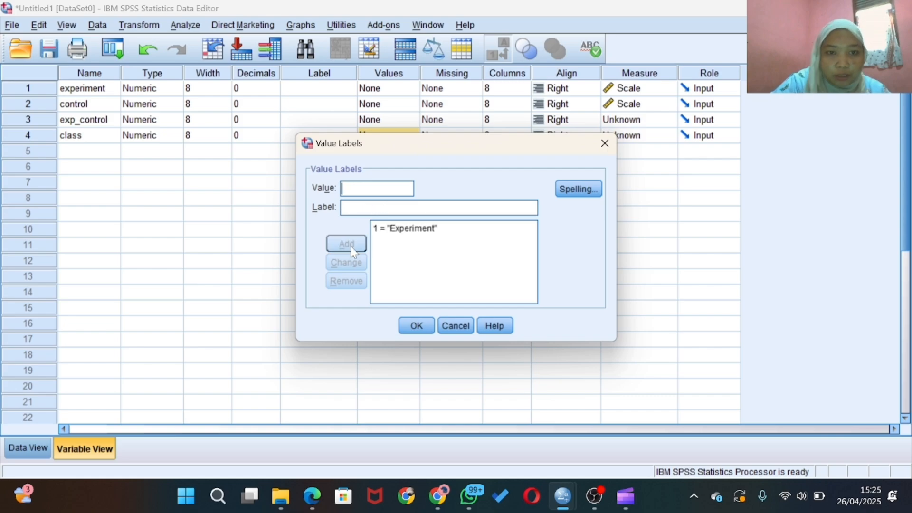
text(2)
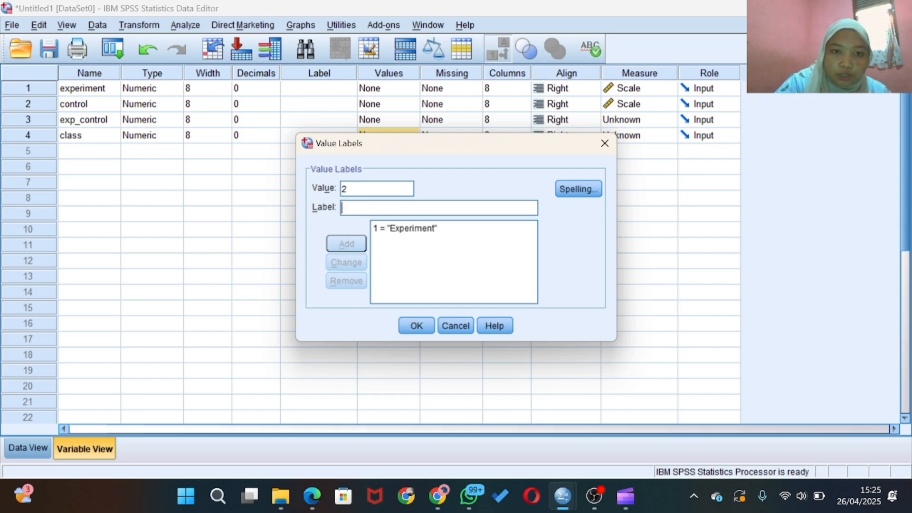
text(Control)
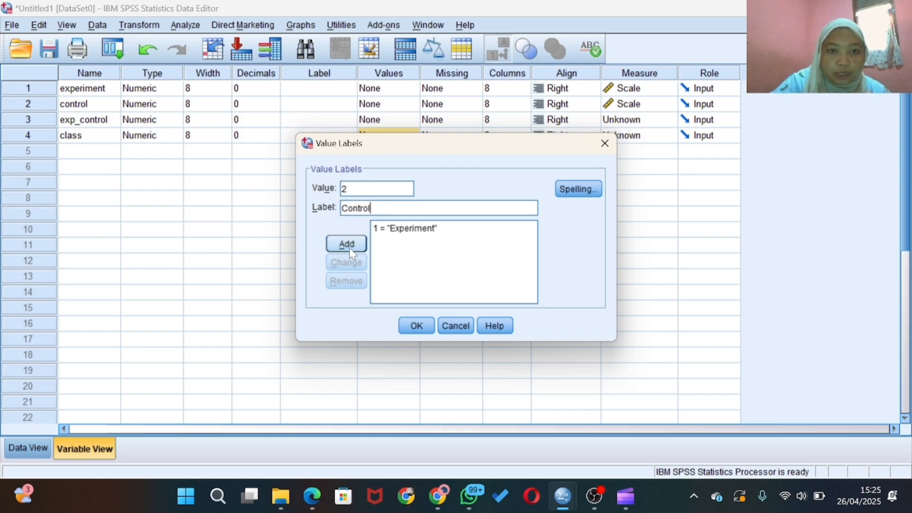
click(352, 250)
click(417, 326)
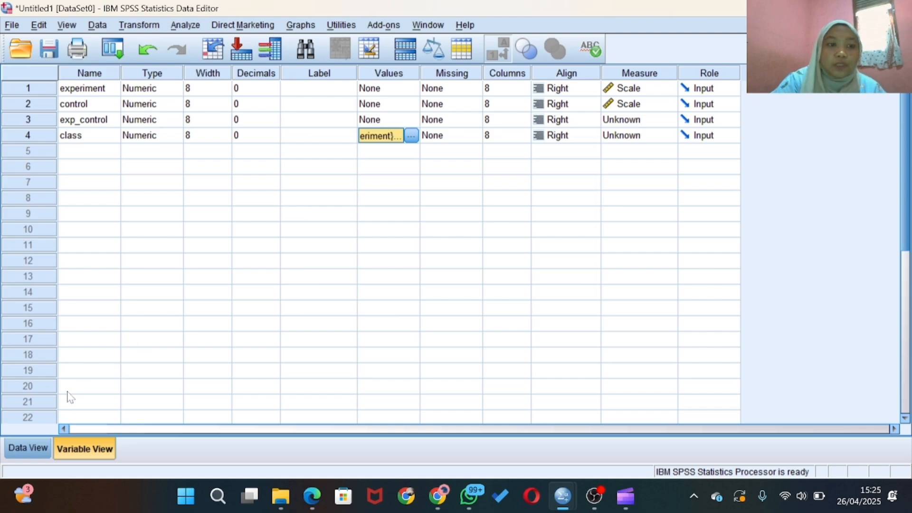
click(26, 448)
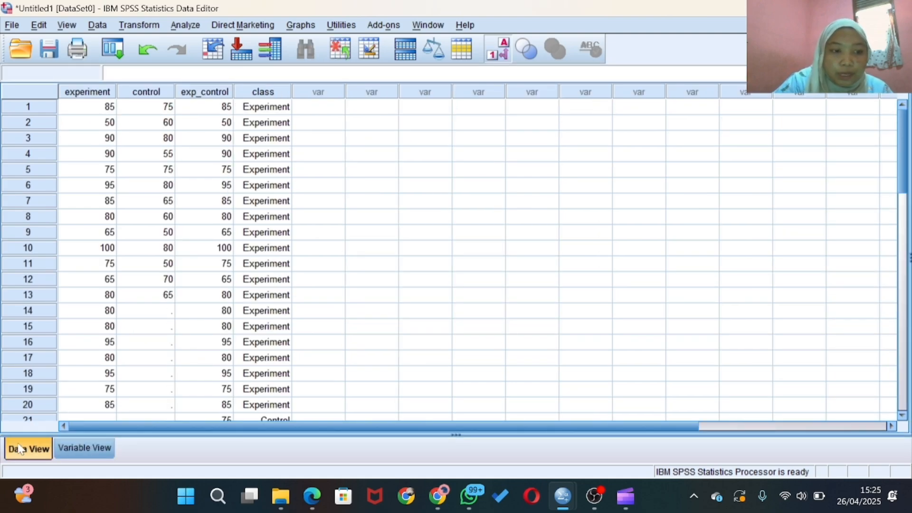
Check the class labels in the data, then start an Explore analysis and remove experiment and control from its dependent list
click(272, 108)
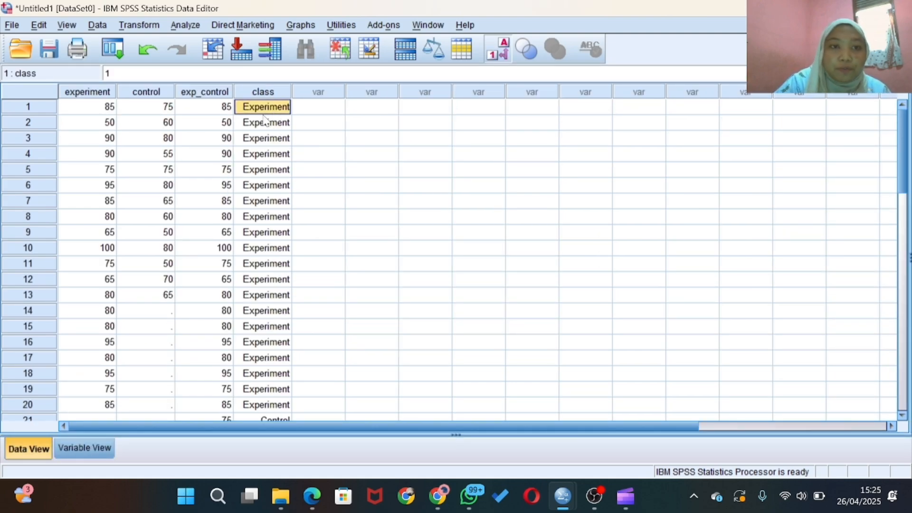
scroll(279, 232, down, 2)
click(278, 342)
scroll(370, 266, up, 2)
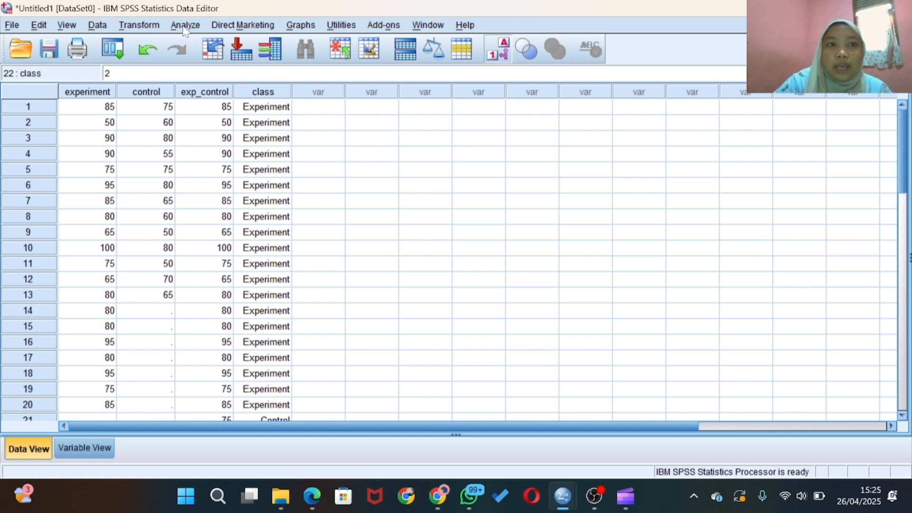
click(186, 25)
mouse_move(230, 62)
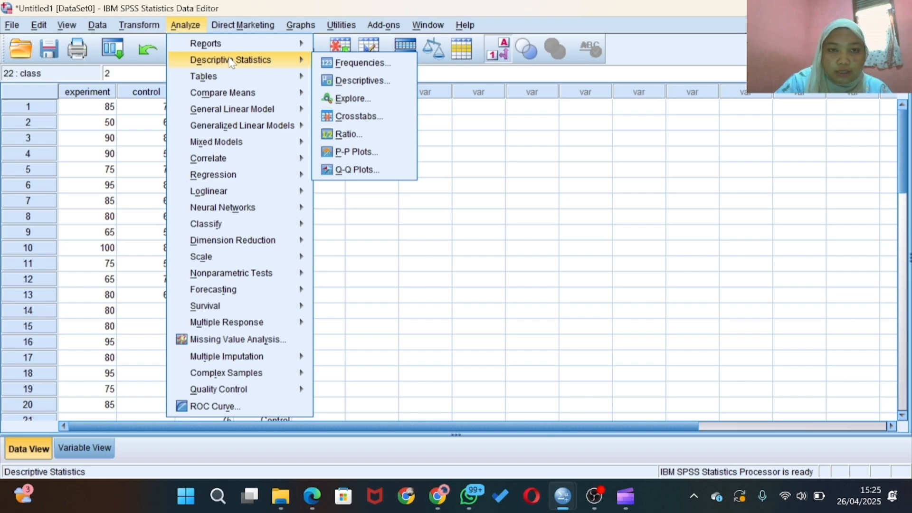
click(351, 98)
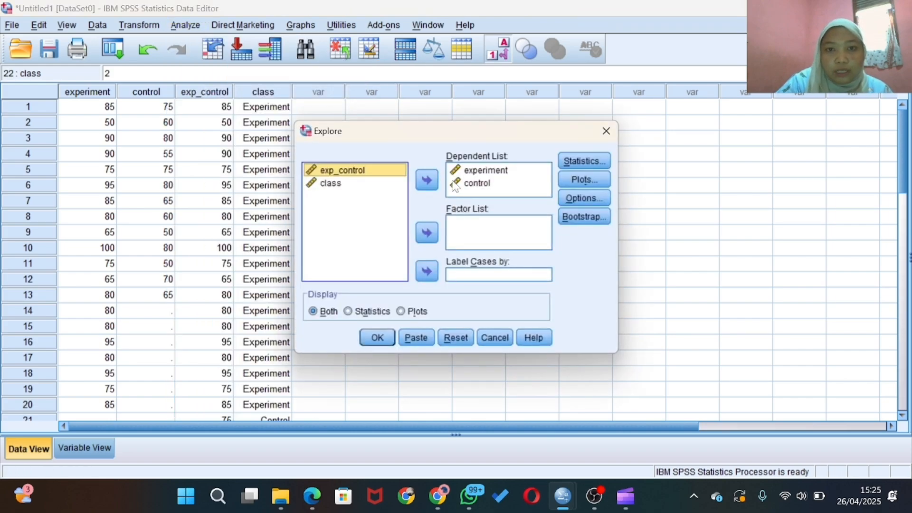
click(475, 172)
shift+click(477, 183)
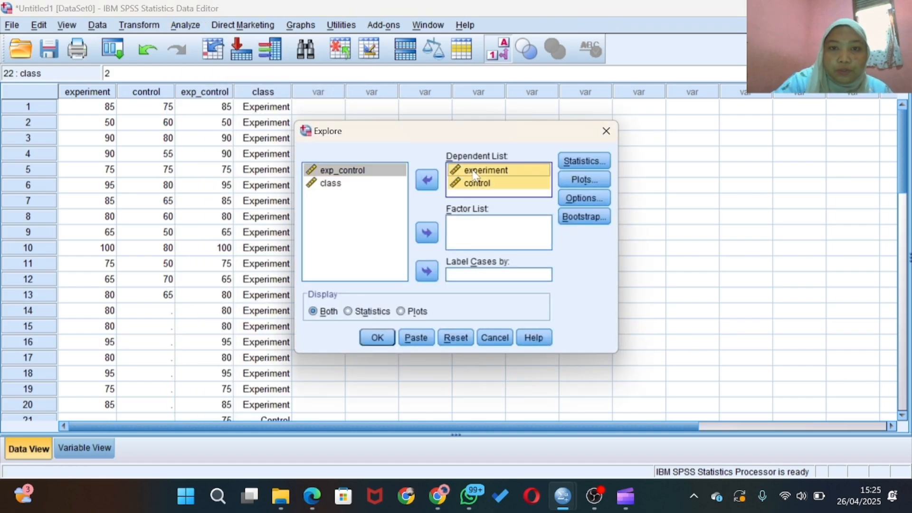
click(427, 180)
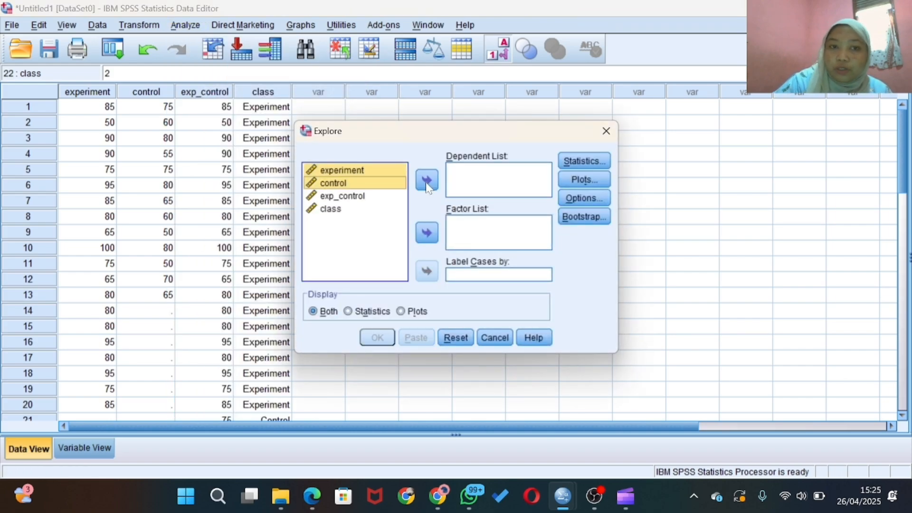
Assign exp_control as the dependent variable and class as the factor in the Explore analysis
click(375, 197)
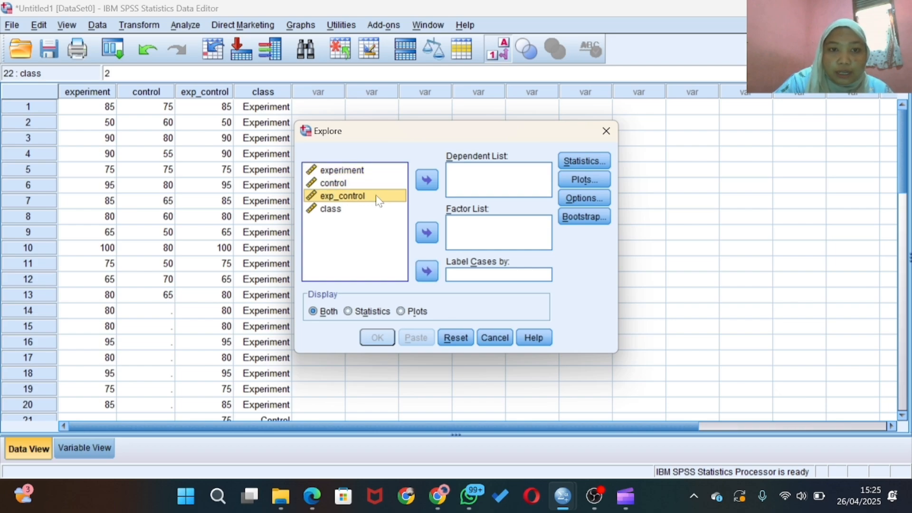
click(434, 180)
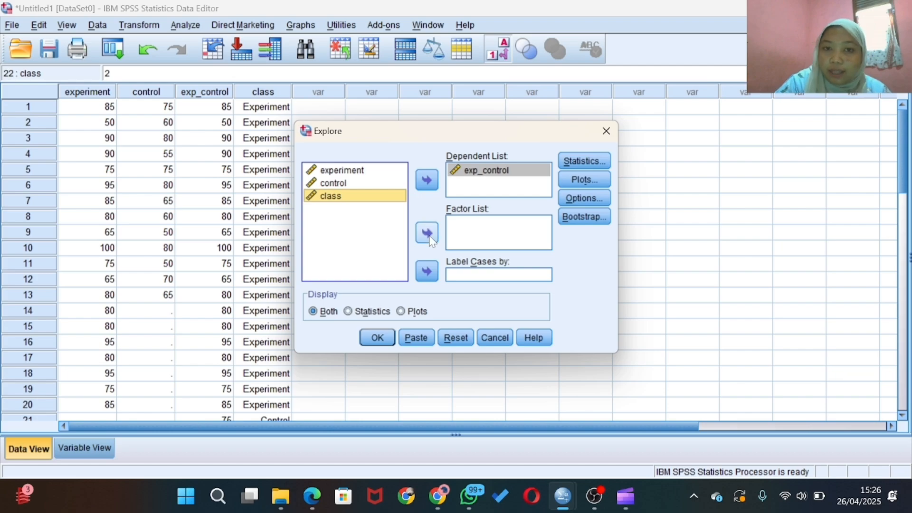
click(429, 236)
Turn off stem-and-leaf and normality plots, choose Power estimation for the Levene test, and run the Explore analysis
click(580, 181)
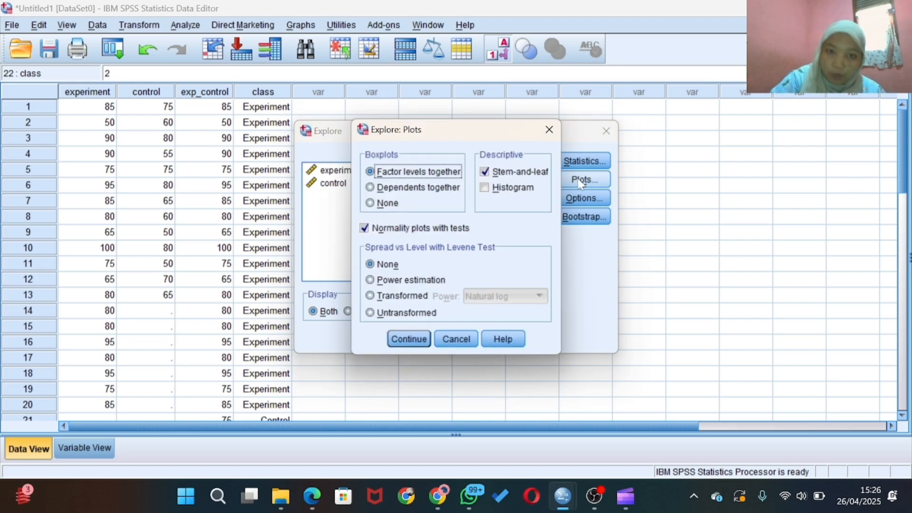
click(486, 173)
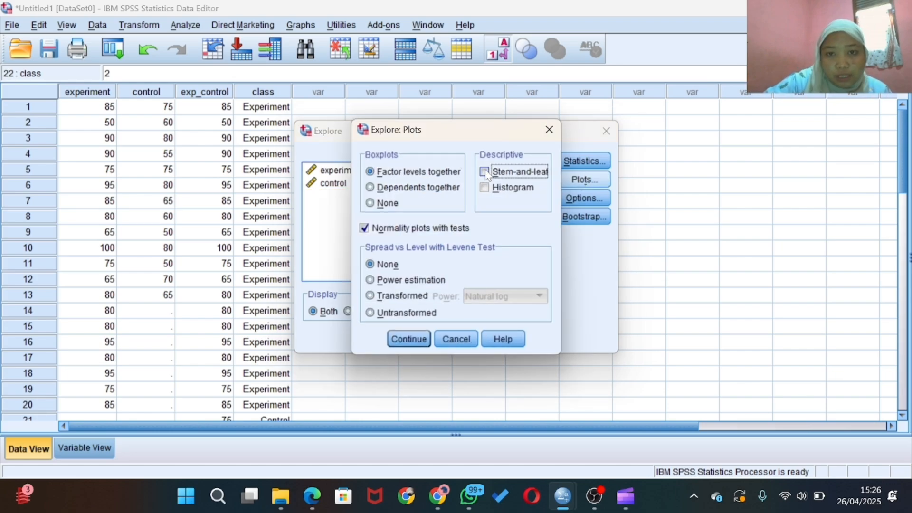
click(365, 228)
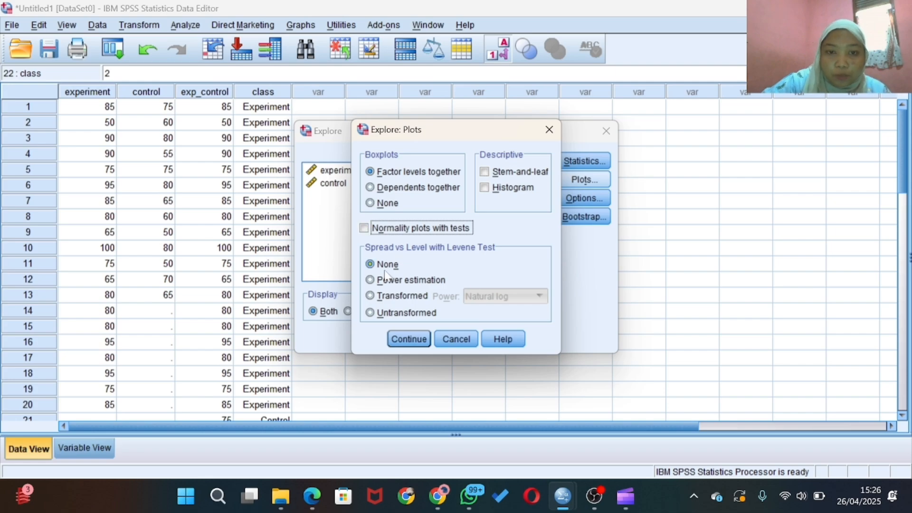
click(371, 280)
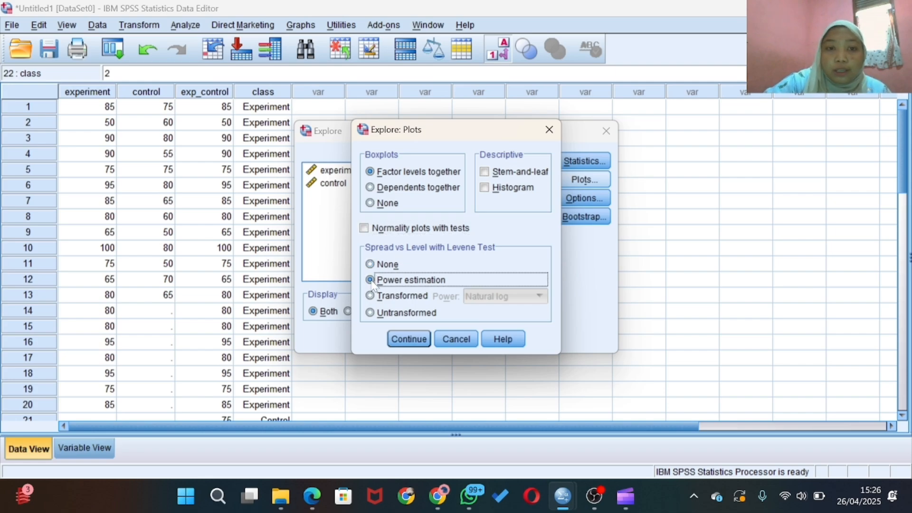
click(409, 341)
click(377, 338)
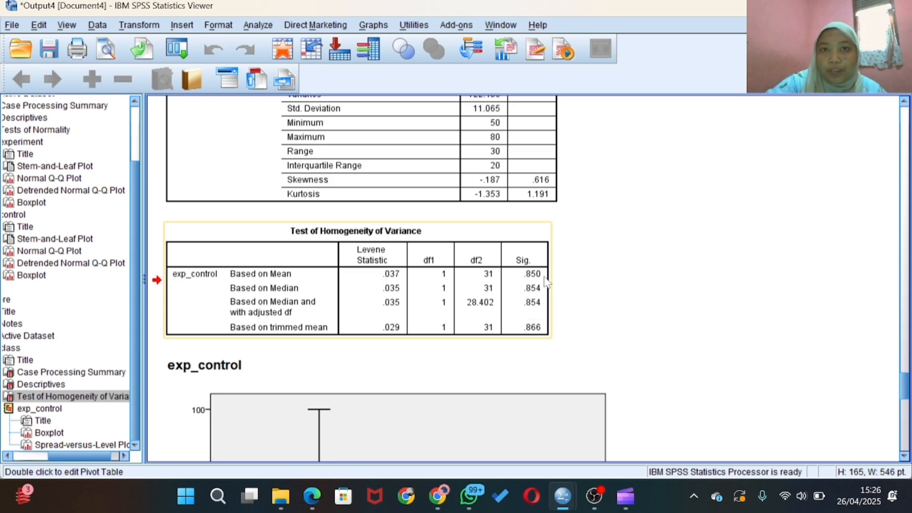
Return to the data and set up an Independent-Samples T Test with exp_control as test variable and class as grouping variable
click(830, 7)
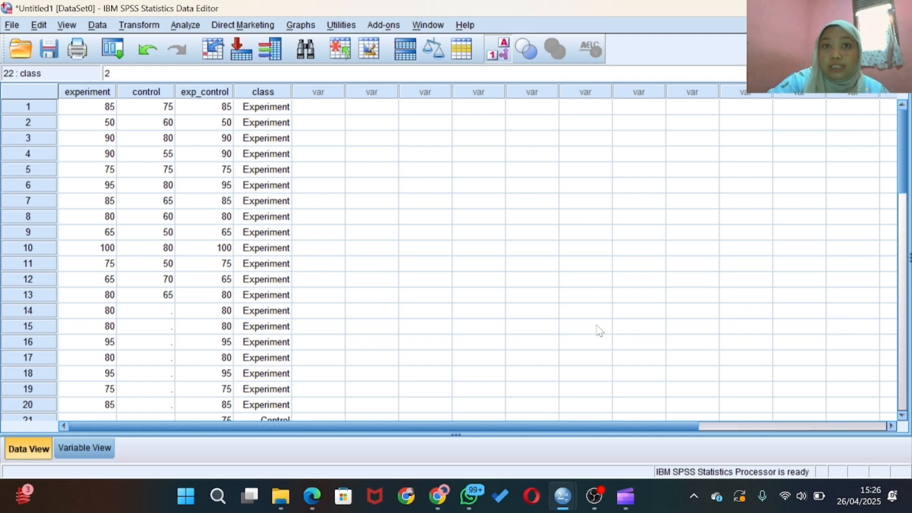
click(185, 25)
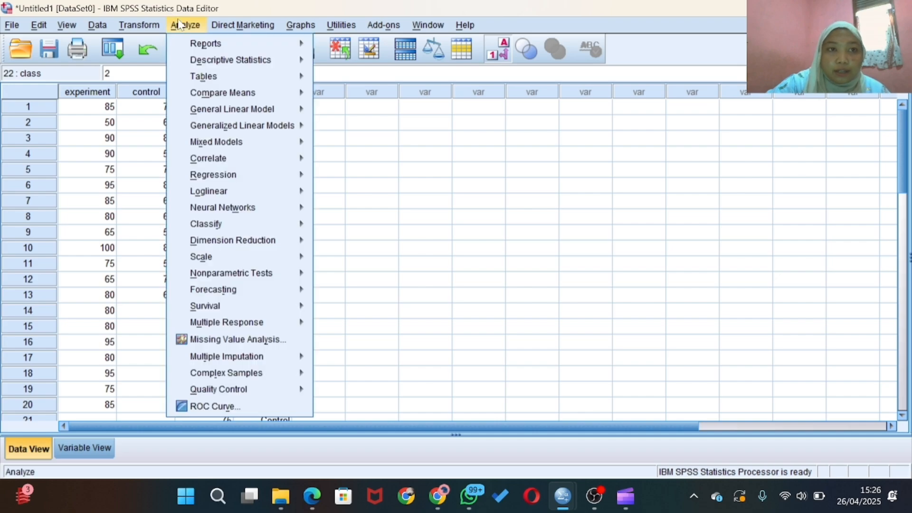
mouse_move(273, 96)
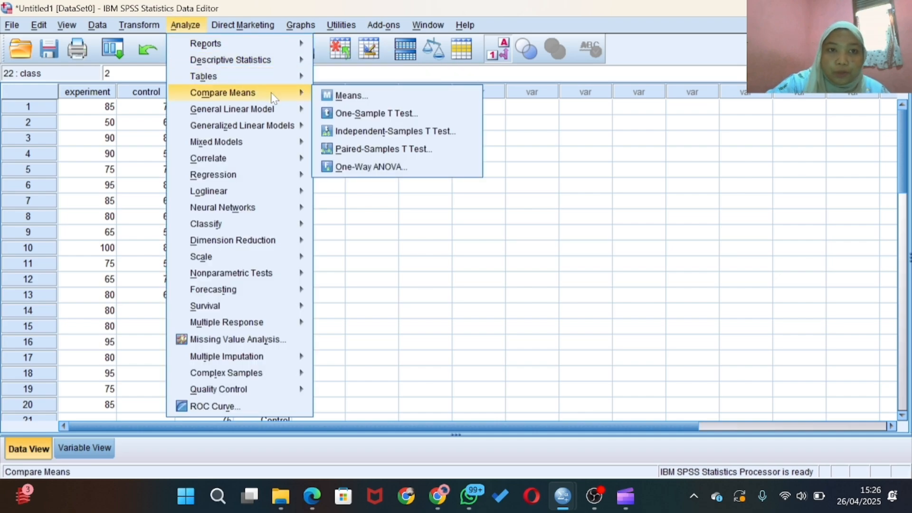
click(364, 132)
click(360, 213)
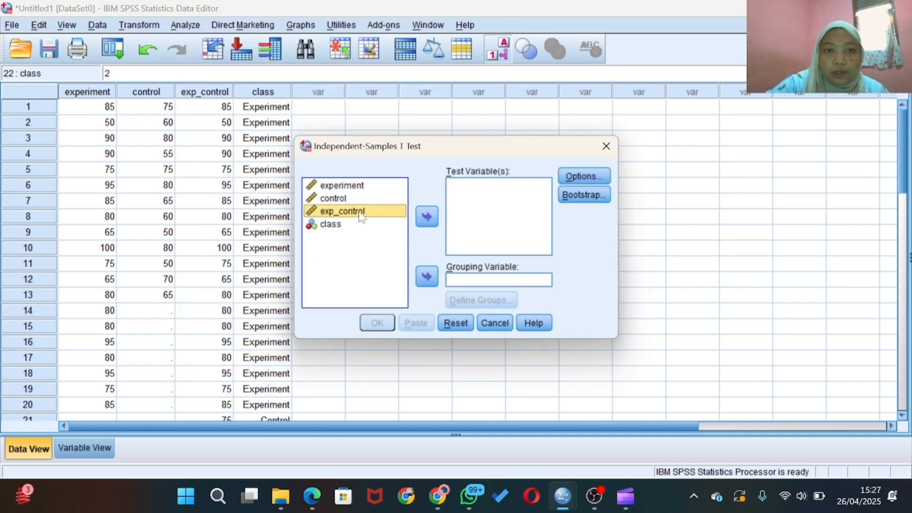
click(428, 218)
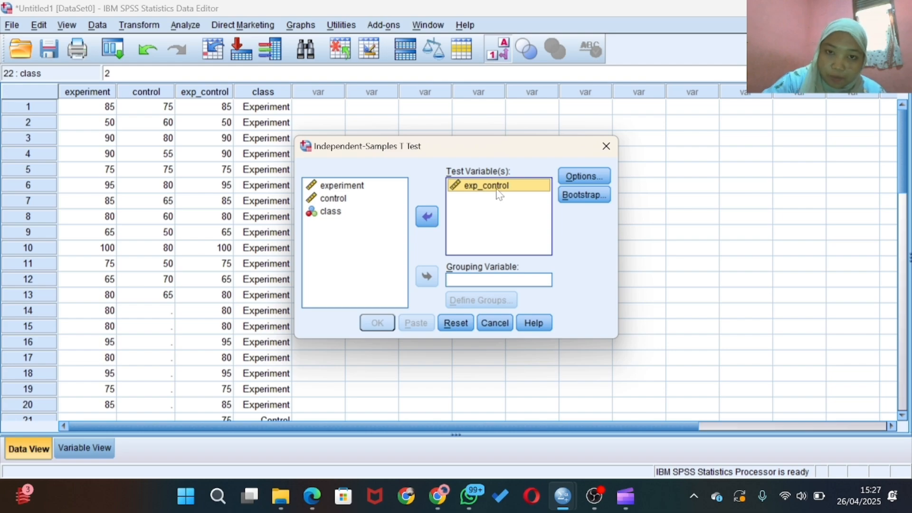
click(389, 213)
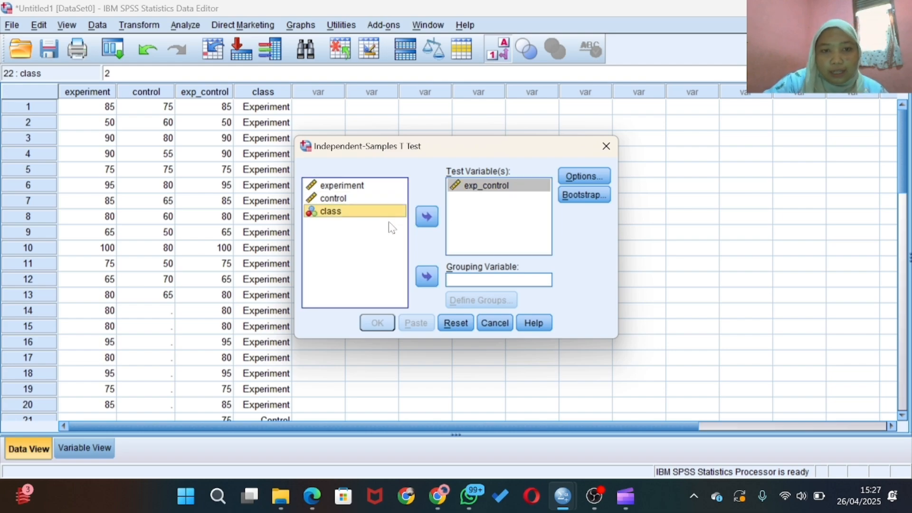
click(427, 277)
Define the class groups as 1 and 2 and run the Independent-Samples T Test
click(458, 301)
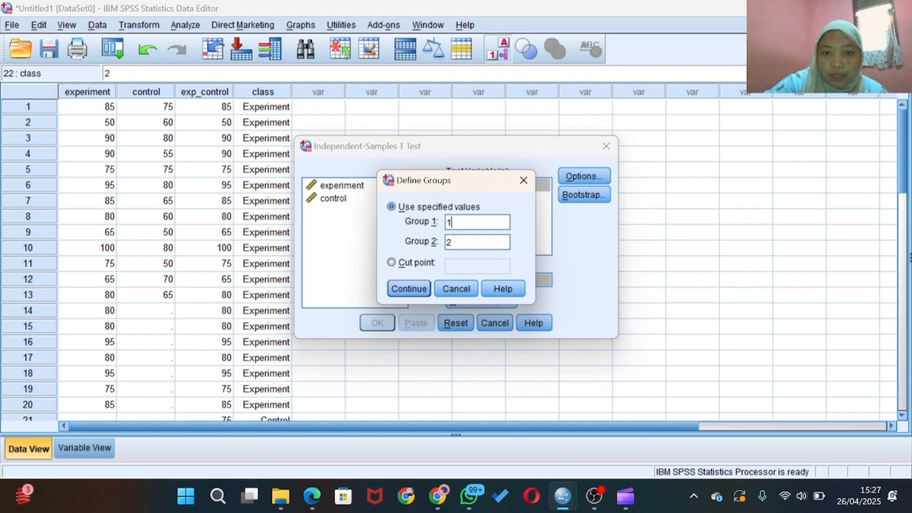
click(465, 242)
click(410, 290)
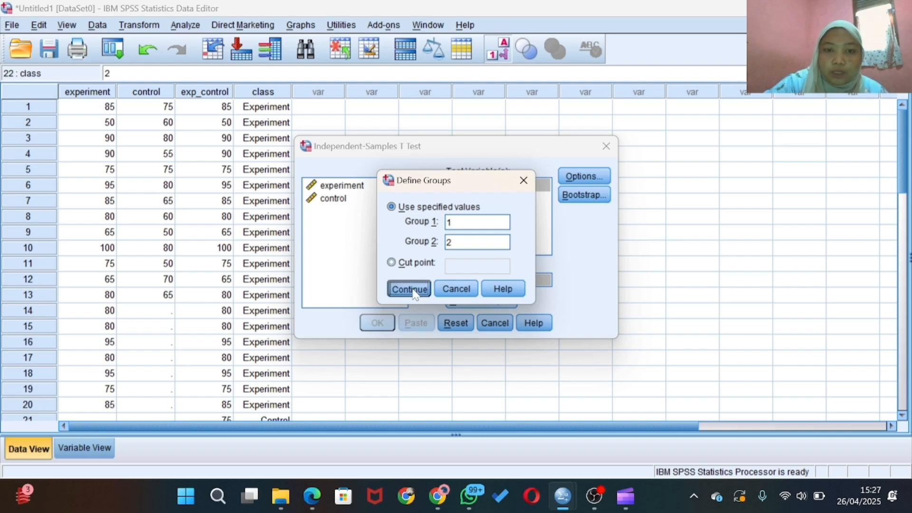
click(376, 324)
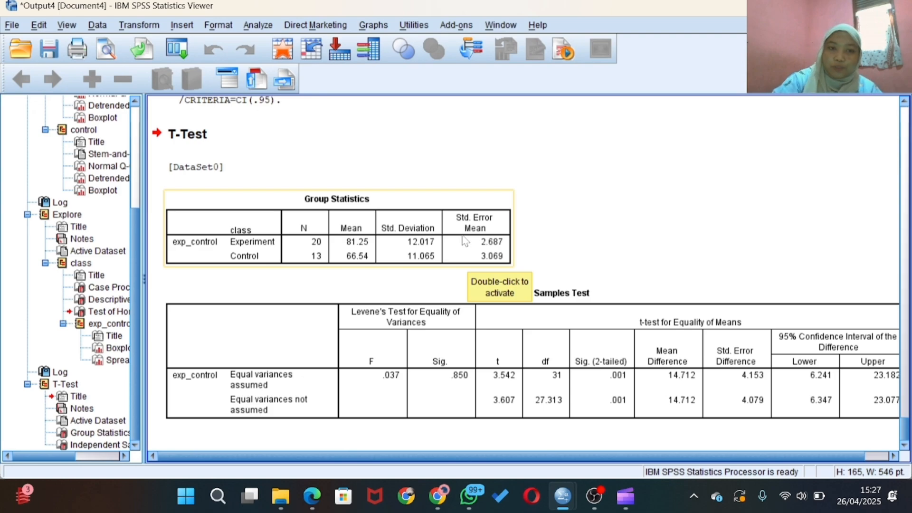
Examine the group means and the two-tailed significance in the Group Statistics and Independent Samples Test tables
click(463, 242)
click(514, 338)
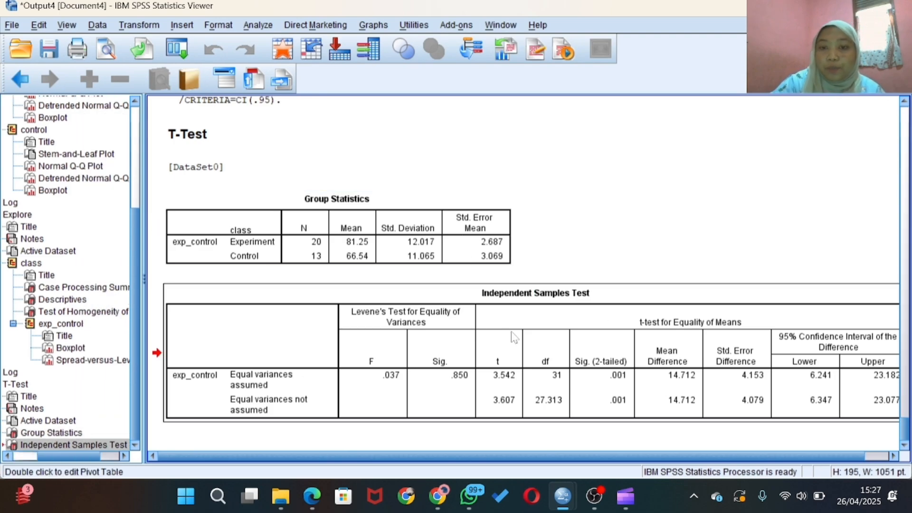
click(349, 241)
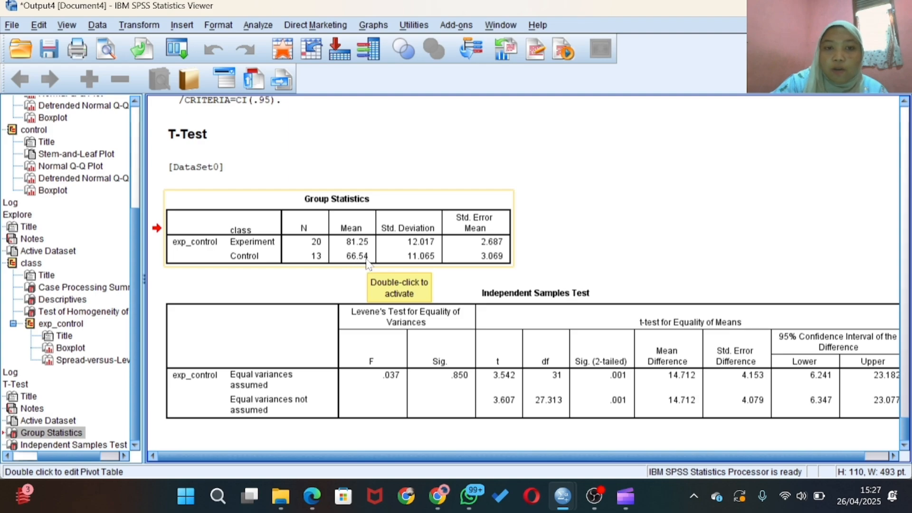
click(468, 334)
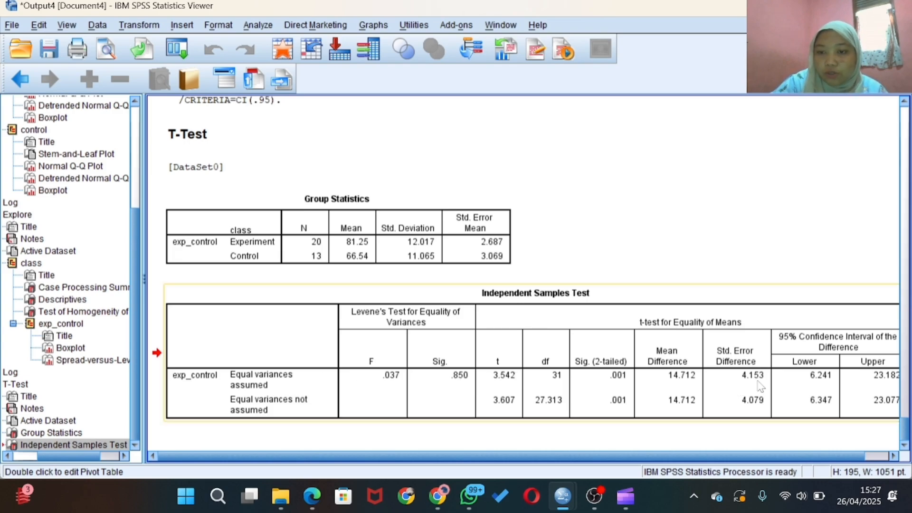
click(619, 383)
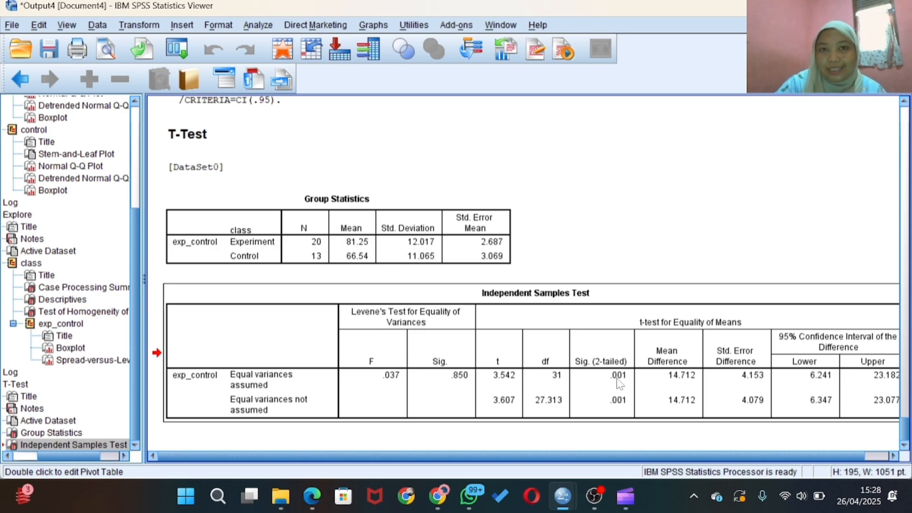
click(830, 7)
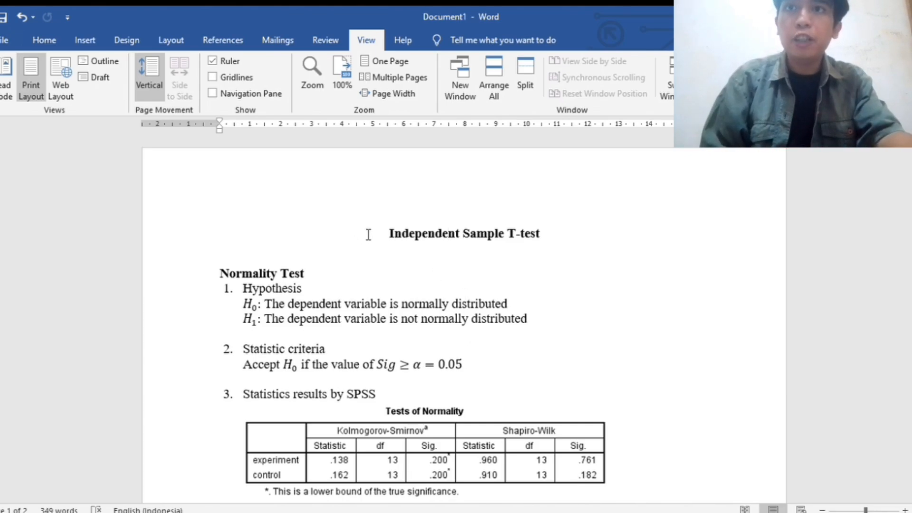
Review the Normality Test, Homogeneity Test and Independent Sample T-test sections of the t-test report in Word
drag(376, 233, 545, 234)
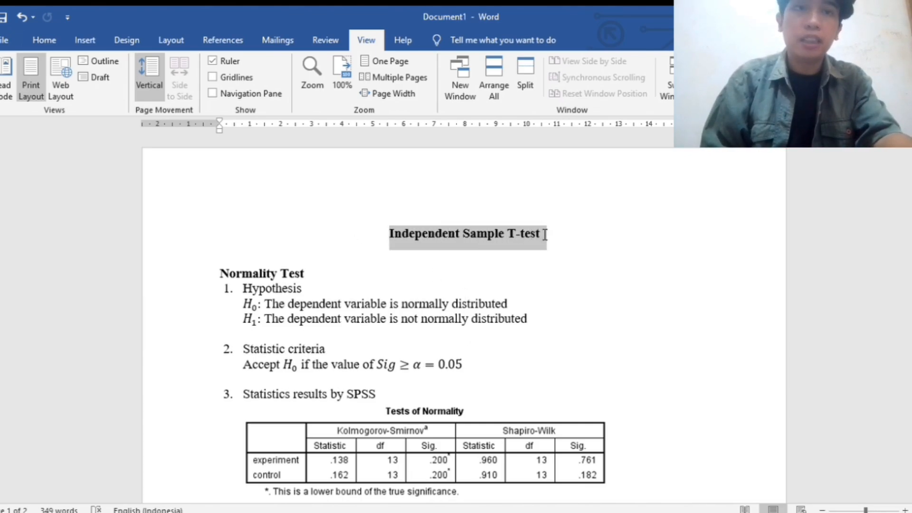
click(406, 267)
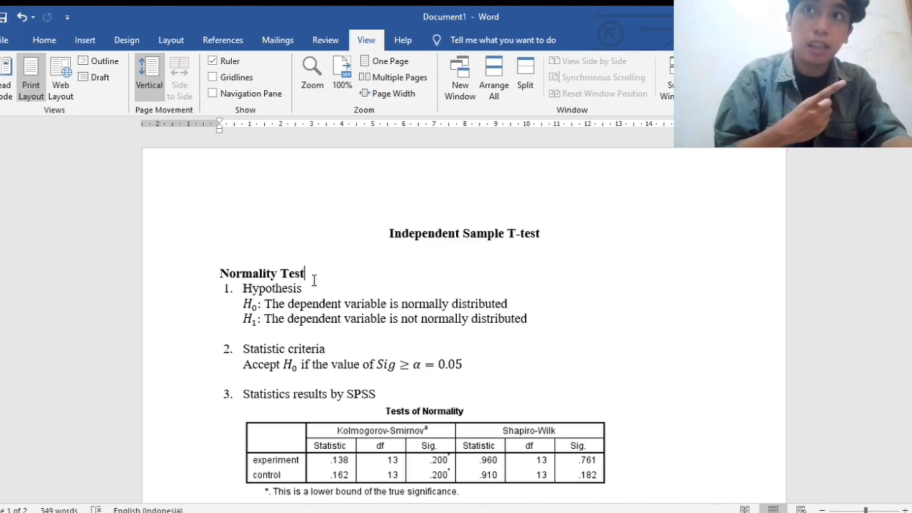
drag(311, 275, 221, 257)
scroll(321, 294, down, 10)
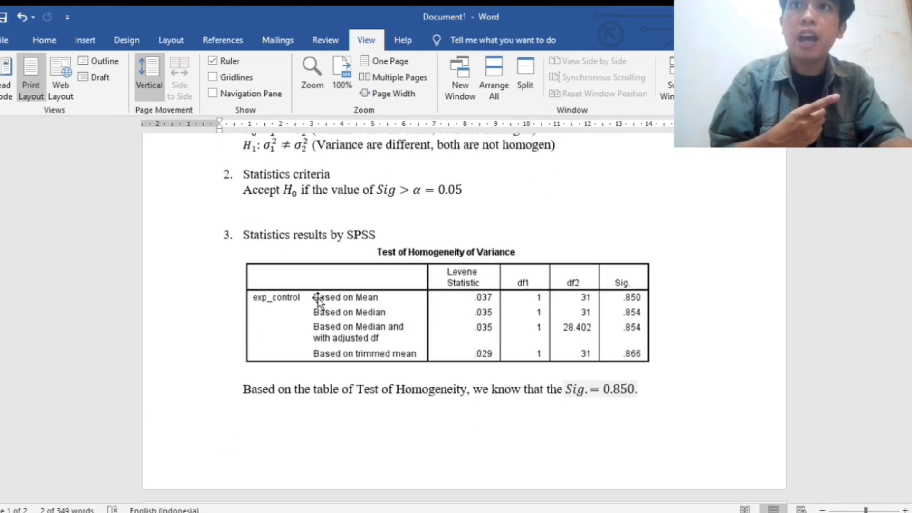
scroll(321, 302, up, 2)
drag(338, 213, 208, 223)
scroll(320, 385, down, 8)
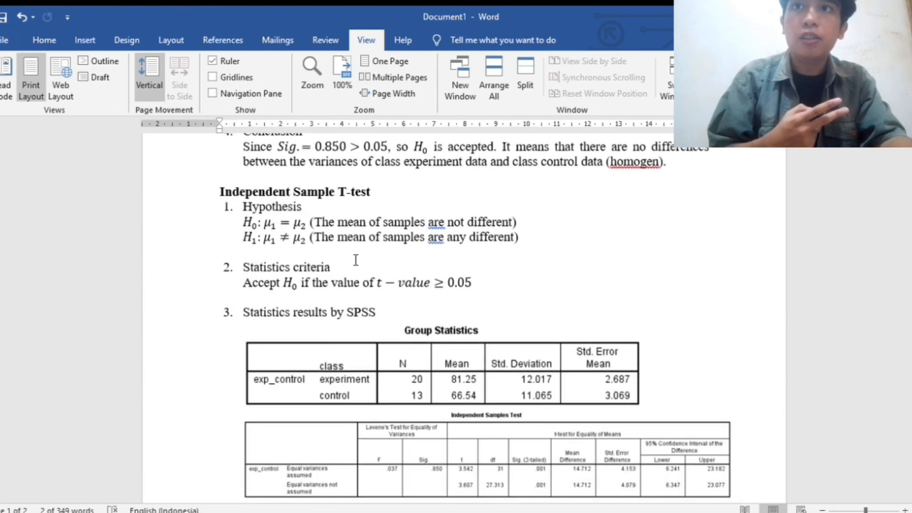
drag(409, 197, 218, 212)
click(387, 299)
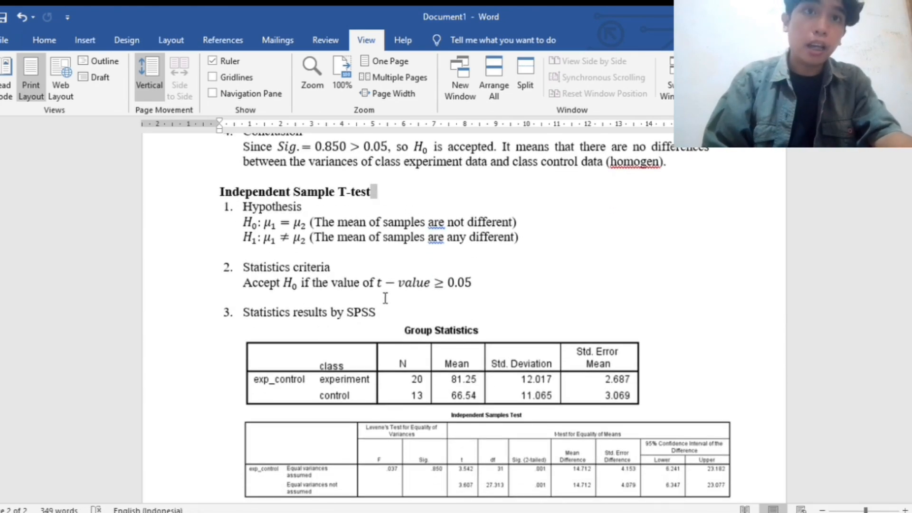
scroll(381, 300, up, 8)
scroll(385, 299, up, 10)
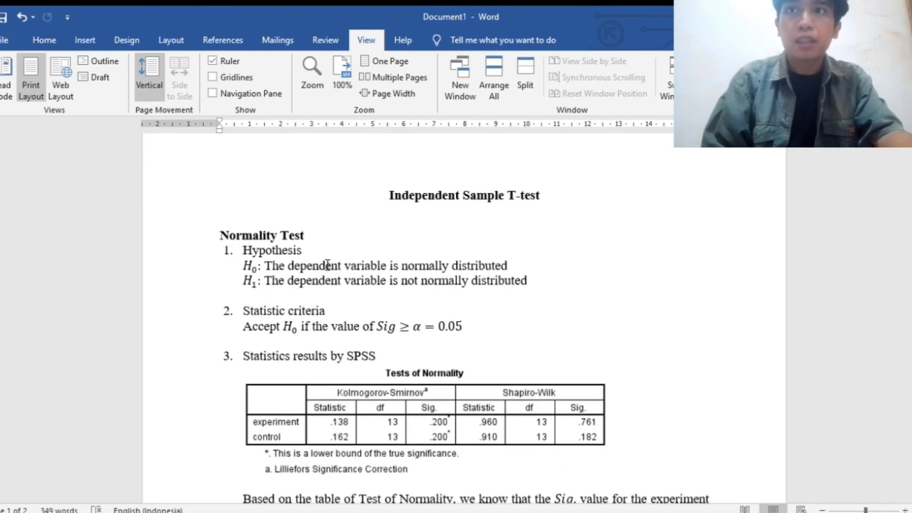
Examine the hypotheses, criteria, SPSS results and conclusion in the report's Normality Test section
drag(221, 236, 293, 256)
scroll(293, 257, down, 5)
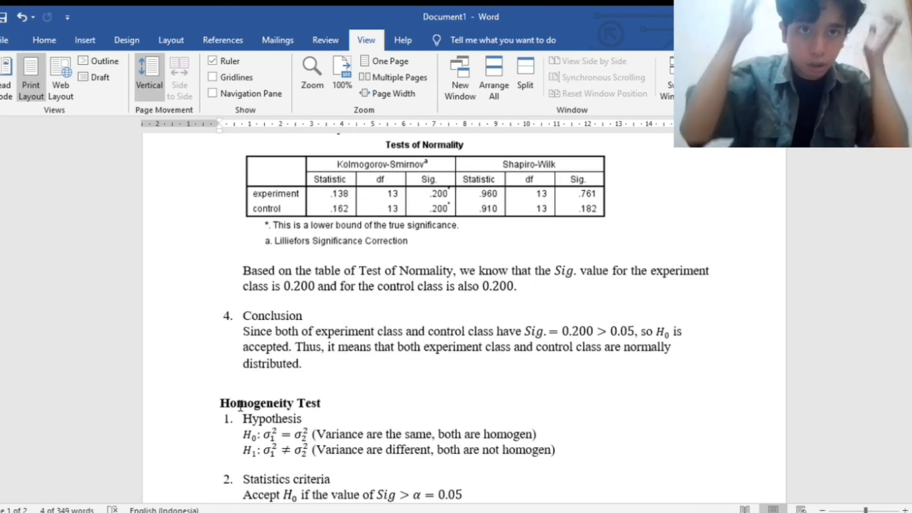
scroll(382, 336, up, 6)
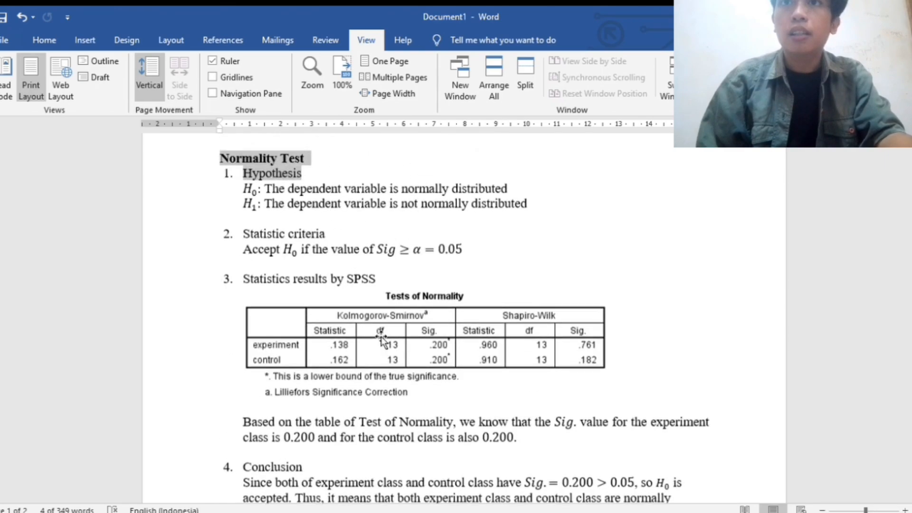
click(279, 214)
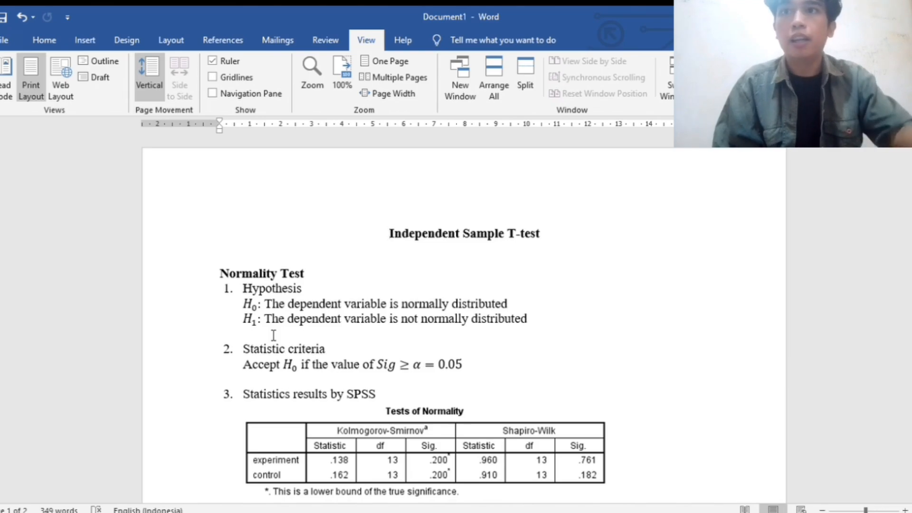
scroll(274, 336, down, 1)
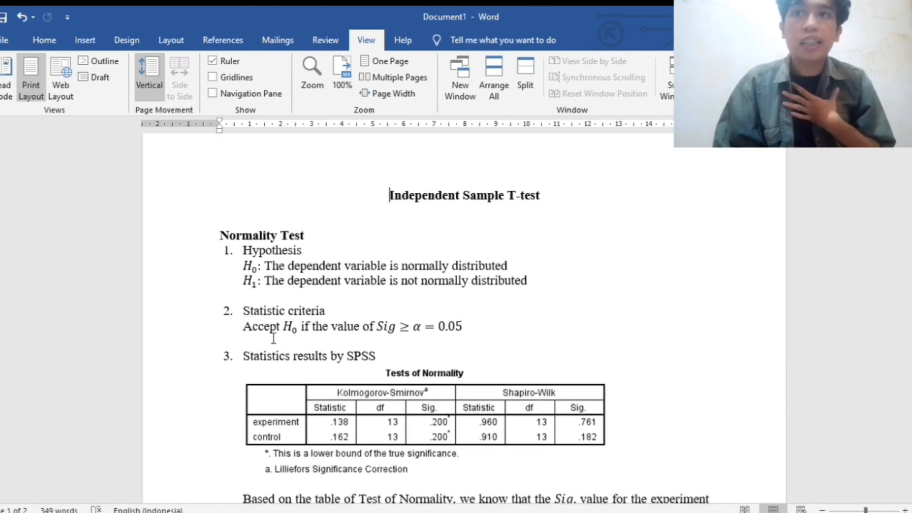